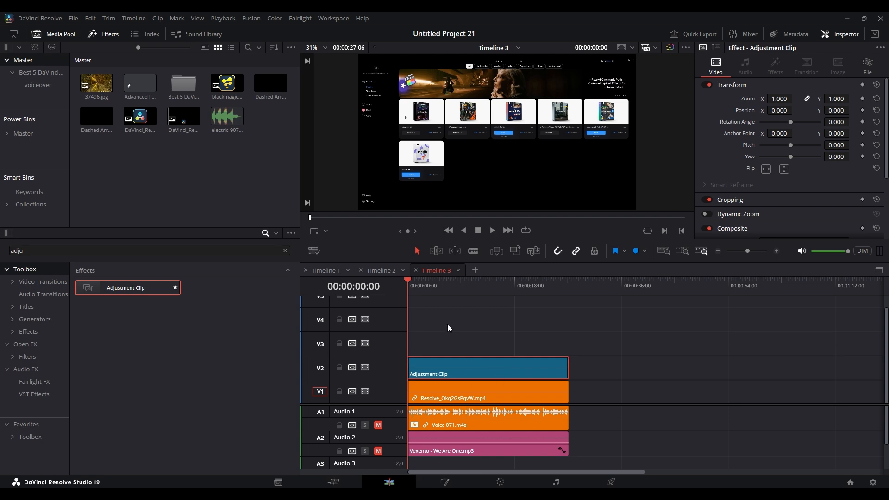
# - Trim both ends of the adjustment clip on V2 so it covers only the middle part of the video clip below
pyautogui.click(445, 393)
pyautogui.click(417, 367)
pyautogui.moveTo(410, 368); pyautogui.dragTo(452, 368)
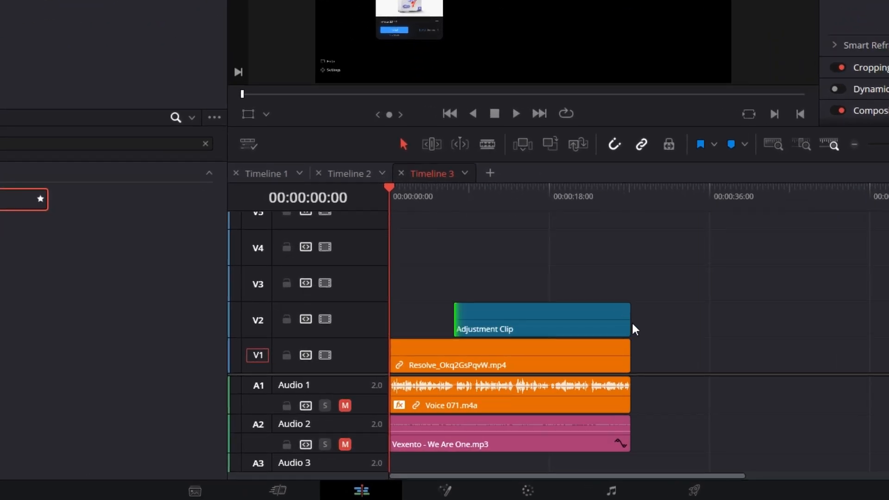
pyautogui.moveTo(632, 325); pyautogui.dragTo(578, 320)
pyautogui.click(449, 353)
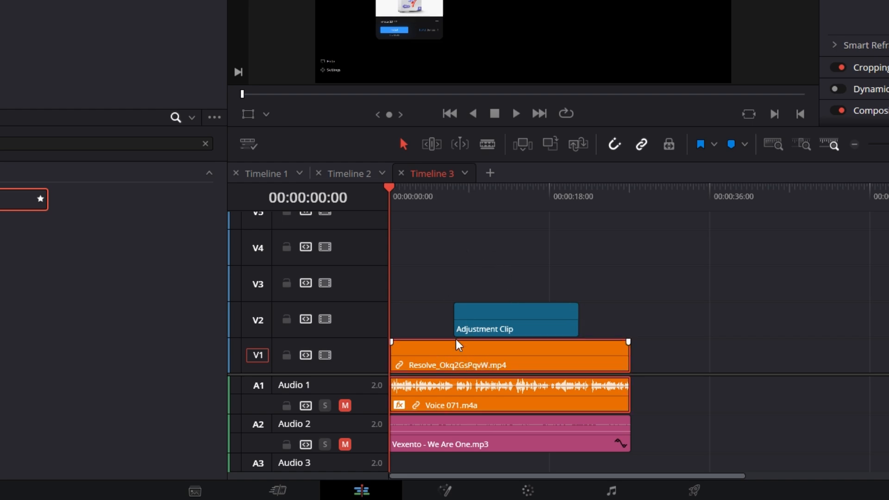
pyautogui.click(495, 187)
pyautogui.click(513, 327)
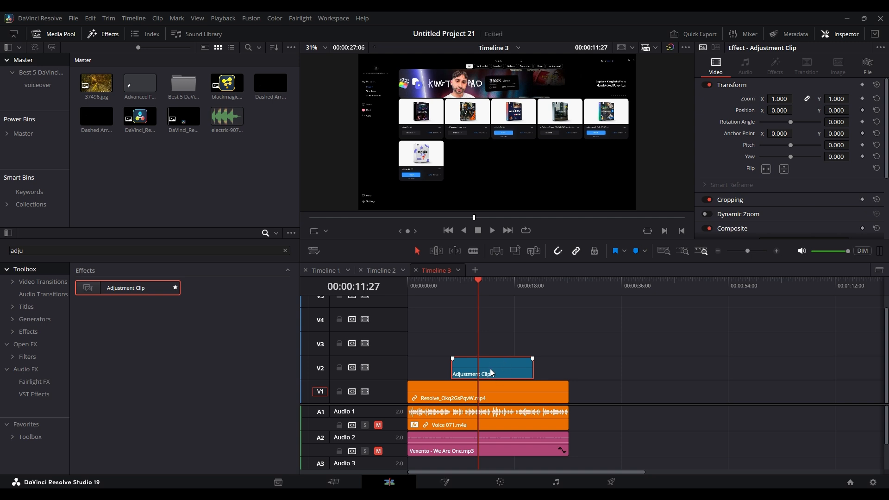
# - Extend the adjustment clip on V2 to the full length of the video clip and open it in the Fusion page
pyautogui.moveTo(458, 369); pyautogui.dragTo(374, 369)
pyautogui.moveTo(533, 364); pyautogui.dragTo(568, 364)
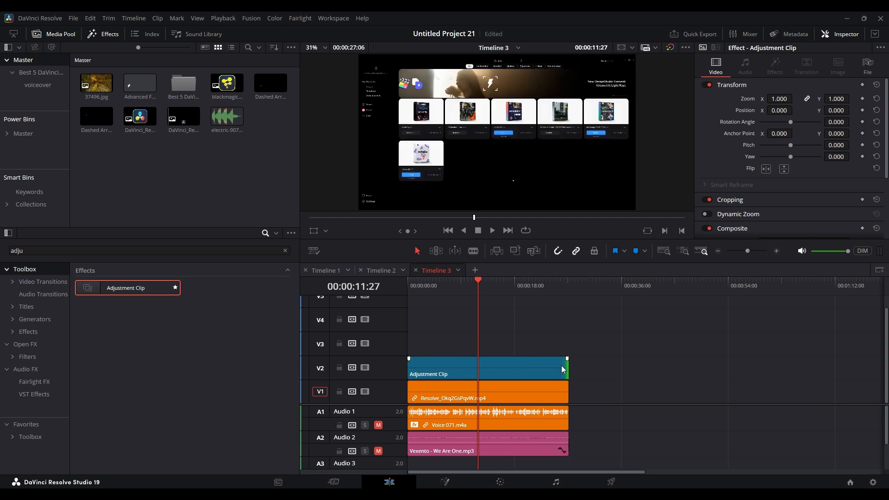
pyautogui.click(446, 482)
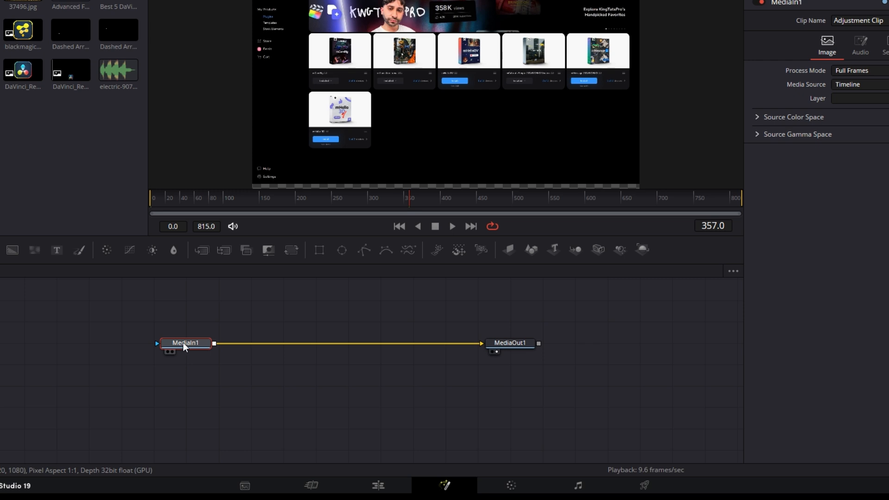
pyautogui.click(378, 485)
pyautogui.click(489, 378)
pyautogui.click(446, 485)
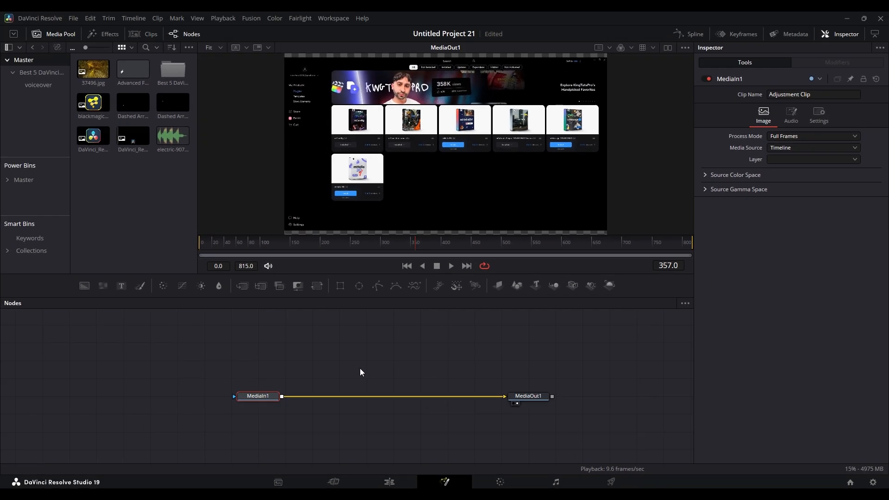
# - Merge a Background node over MediaIn1 and attach a Rectangle mask to the Background node
pyautogui.click(365, 361)
pyautogui.moveTo(85, 286); pyautogui.dragTo(229, 399)
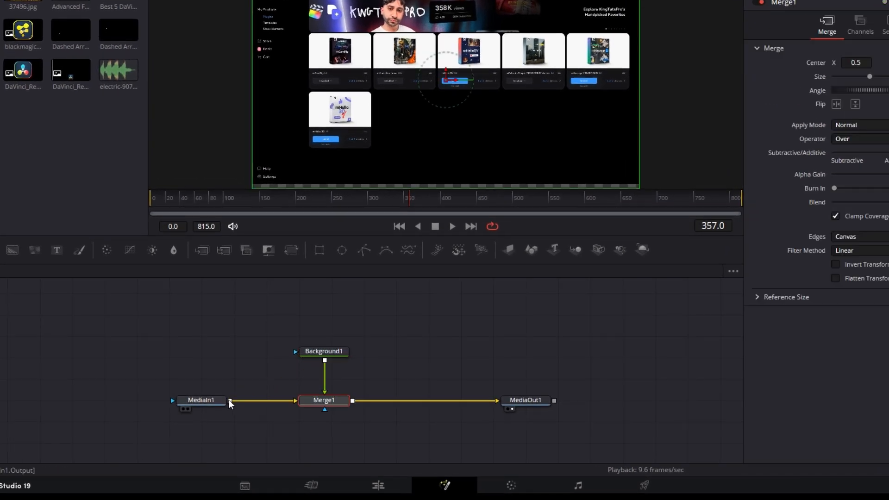
pyautogui.click(340, 353)
pyautogui.moveTo(317, 352); pyautogui.dragTo(336, 366)
pyautogui.moveTo(319, 251); pyautogui.dragTo(330, 366)
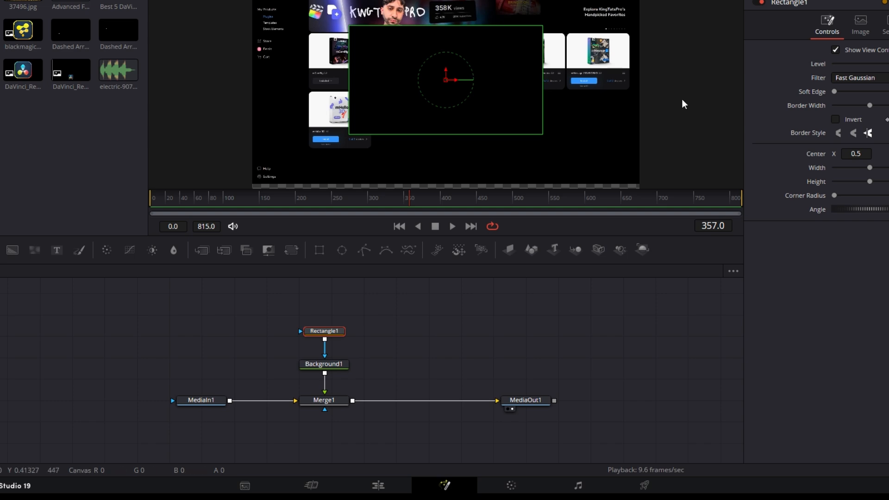
# - Fit the rectangle mask over the first product card, with center about X 0.224, Y 0.589, width 0.167 and height 0.257
pyautogui.moveTo(445, 79); pyautogui.dragTo(514, 80)
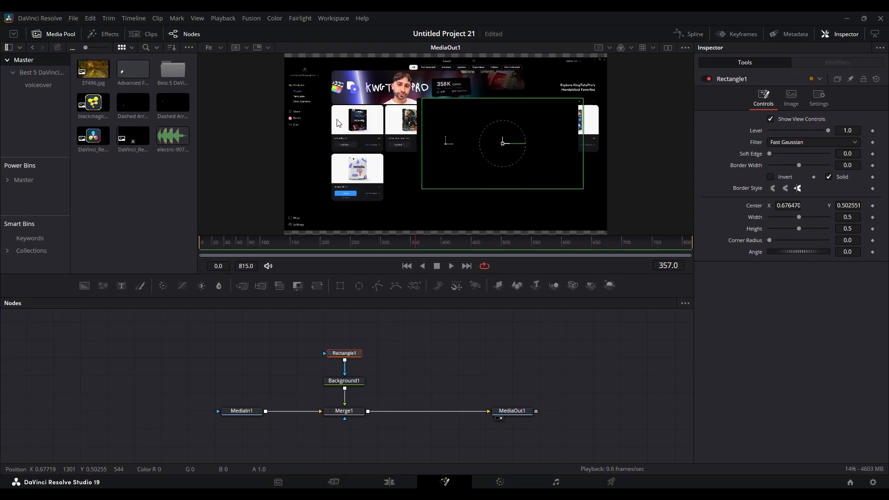
pyautogui.moveTo(504, 143); pyautogui.dragTo(428, 153)
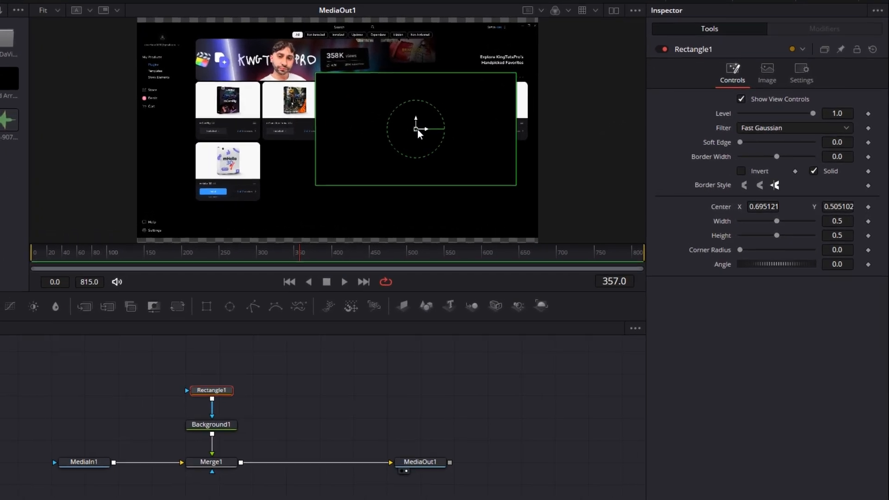
pyautogui.moveTo(313, 140); pyautogui.dragTo(293, 137)
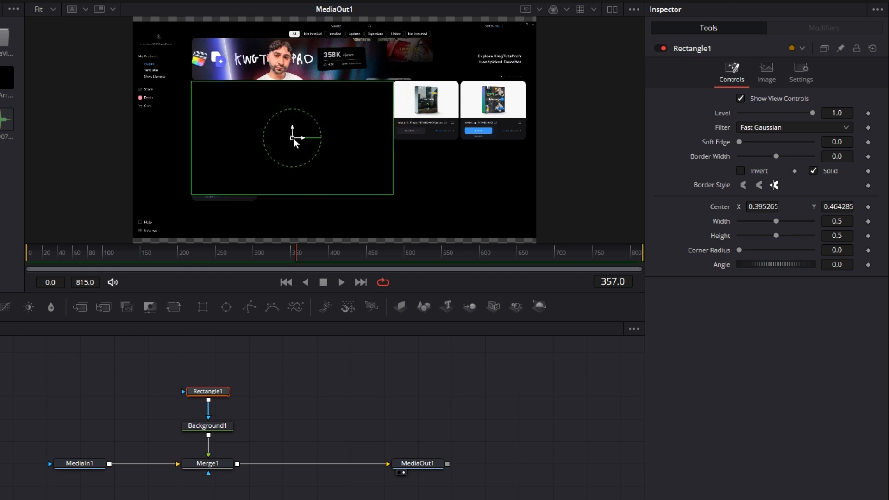
pyautogui.moveTo(838, 221)
pyautogui.mouseDown()
pyautogui.moveTo(818, 221)
pyautogui.moveTo(842, 234)
pyautogui.mouseUp()
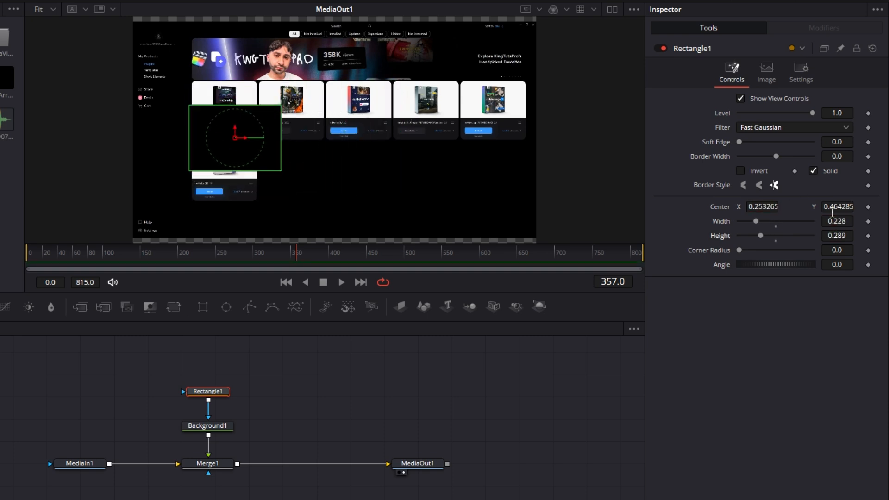
pyautogui.moveTo(234, 135); pyautogui.dragTo(231, 111)
pyautogui.moveTo(763, 207); pyautogui.dragTo(750, 207)
pyautogui.moveTo(838, 207); pyautogui.dragTo(833, 207)
pyautogui.moveTo(837, 221)
pyautogui.mouseDown()
pyautogui.moveTo(830, 221)
pyautogui.moveTo(847, 234)
pyautogui.moveTo(844, 207)
pyautogui.moveTo(844, 236)
pyautogui.mouseUp()
pyautogui.moveTo(763, 207); pyautogui.dragTo(761, 206)
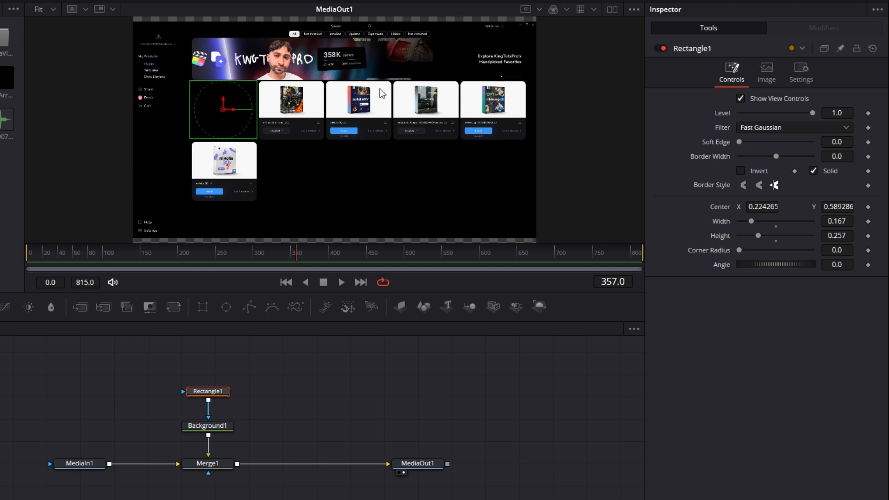
# - Set the rectangle mask's corner radius to about 0.217 and invert the mask
pyautogui.moveTo(838, 250); pyautogui.dragTo(844, 250)
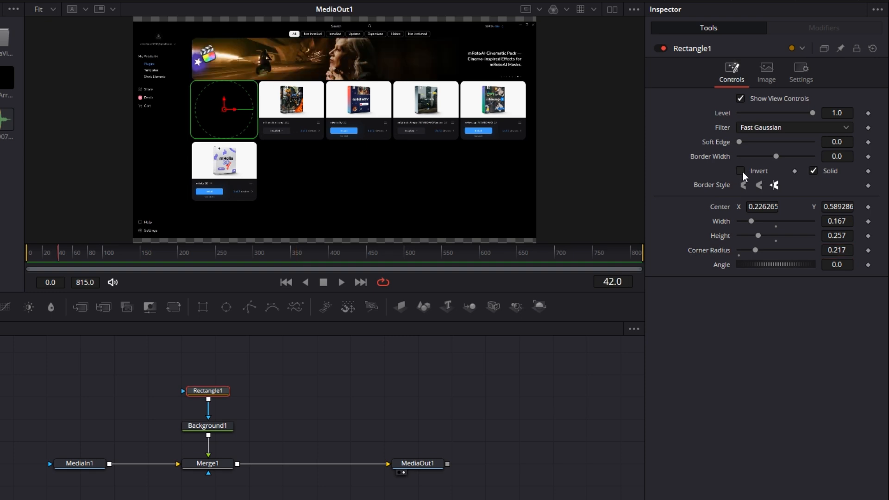
pyautogui.click(740, 171)
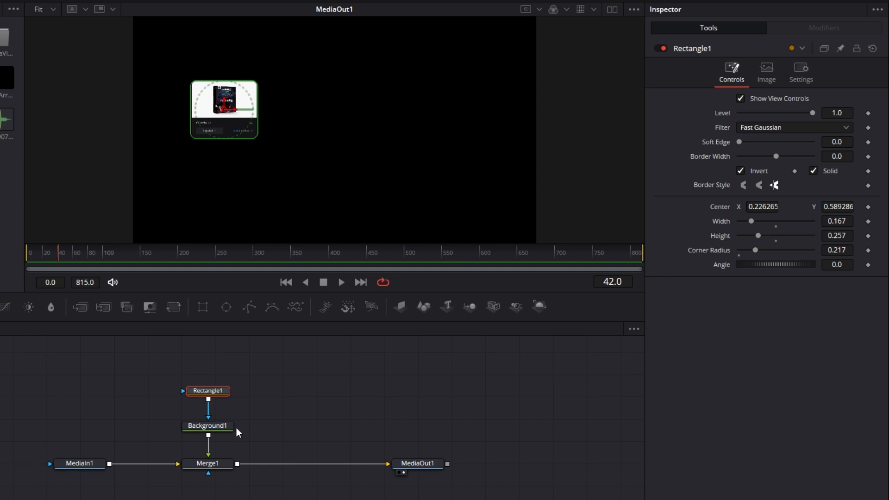
# - Lower the Background node's alpha to about 0.929 and reselect the Rectangle1 mask
pyautogui.click(221, 430)
pyautogui.moveTo(815, 223); pyautogui.dragTo(809, 224)
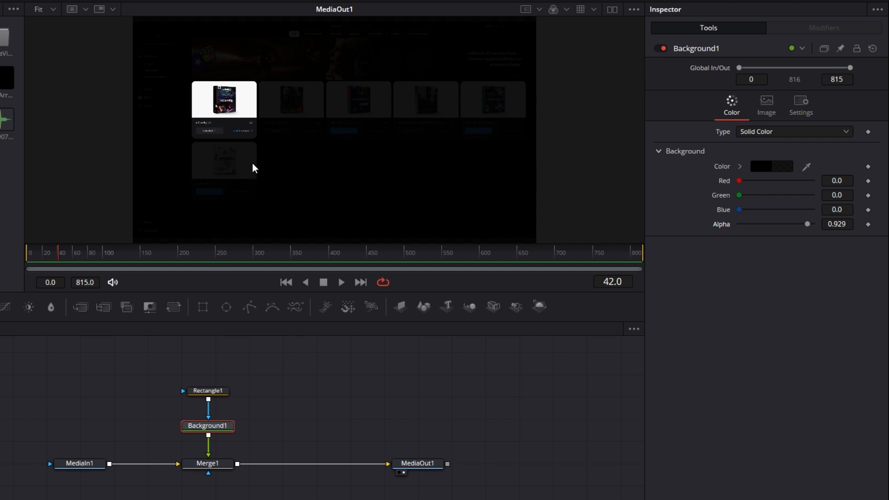
pyautogui.click(202, 392)
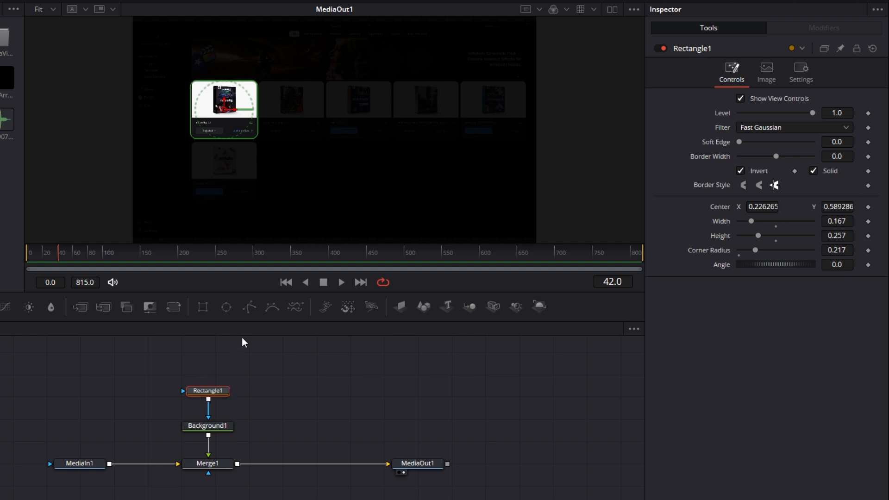
# - Play the edit timeline up to 00:00:10:14, and in Fusion keyframe the Rectangle1 mask's Center there, at frame 314
pyautogui.hotkey('shift', '4')
pyautogui.moveTo(300, 306); pyautogui.dragTo(219, 308)
pyautogui.press('space')
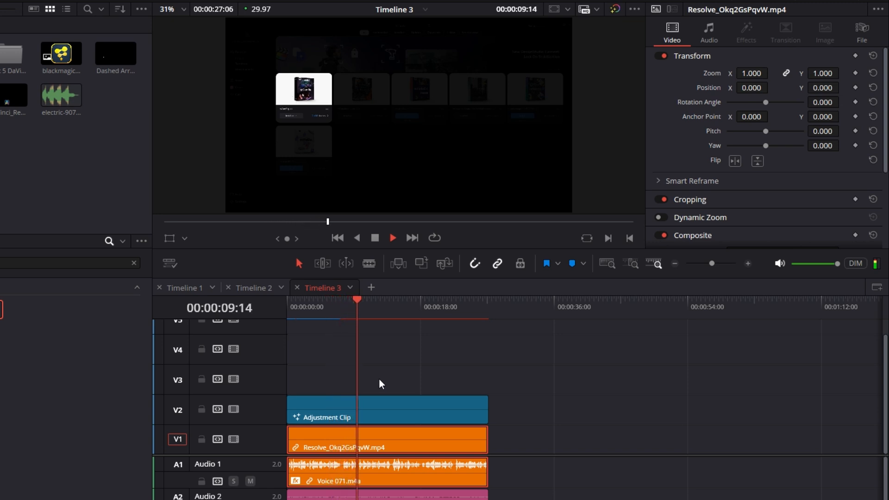
pyautogui.press('space')
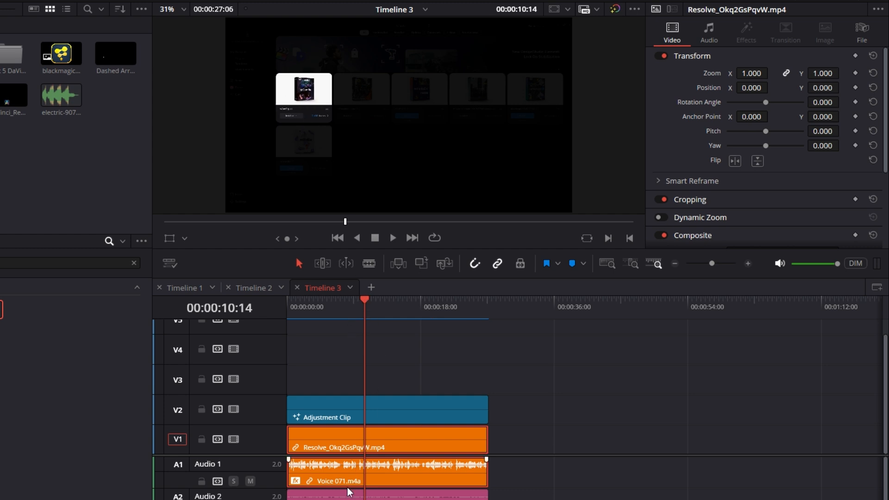
pyautogui.hotkey('shift', '5')
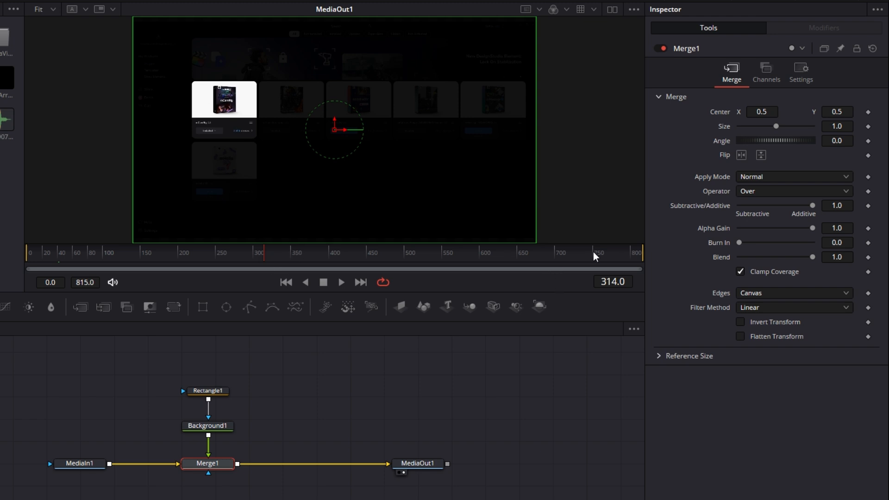
pyautogui.click(207, 391)
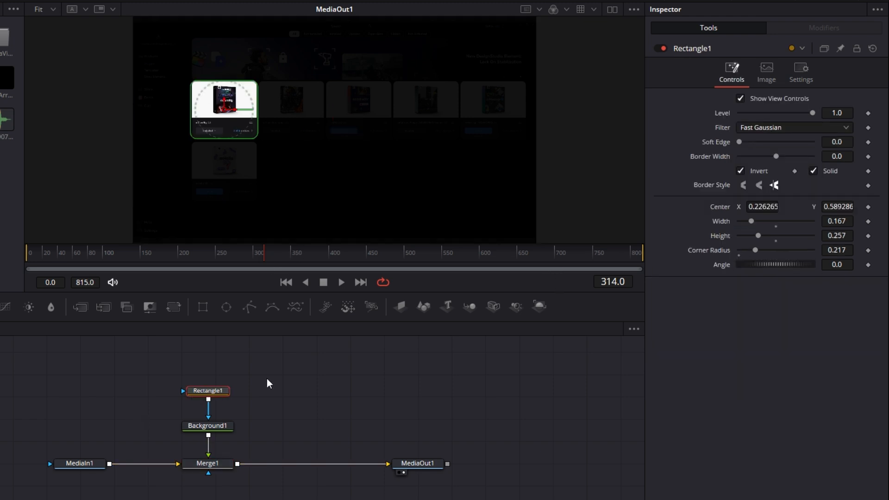
pyautogui.click(868, 207)
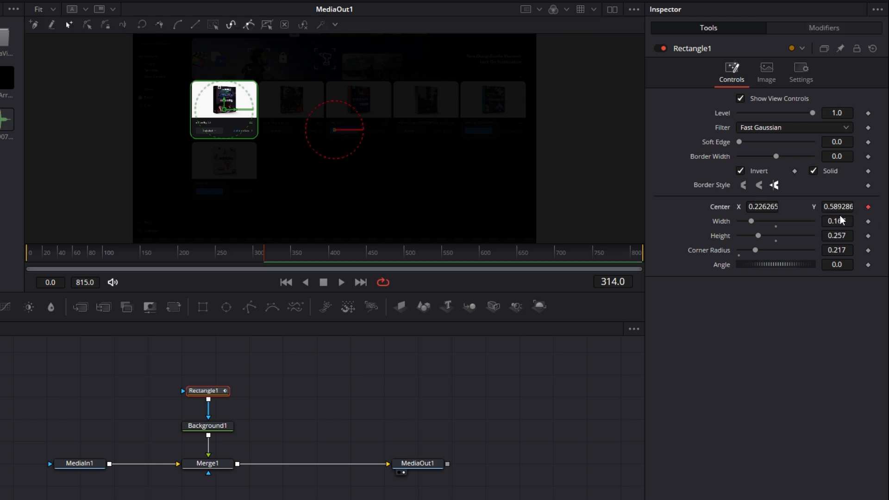
# - Fade in the rectangle mask by keyframing its Level from 0.0 at frame 0 to 1.0 a few frames in, and preview it
pyautogui.moveTo(227, 252); pyautogui.dragTo(181, 252)
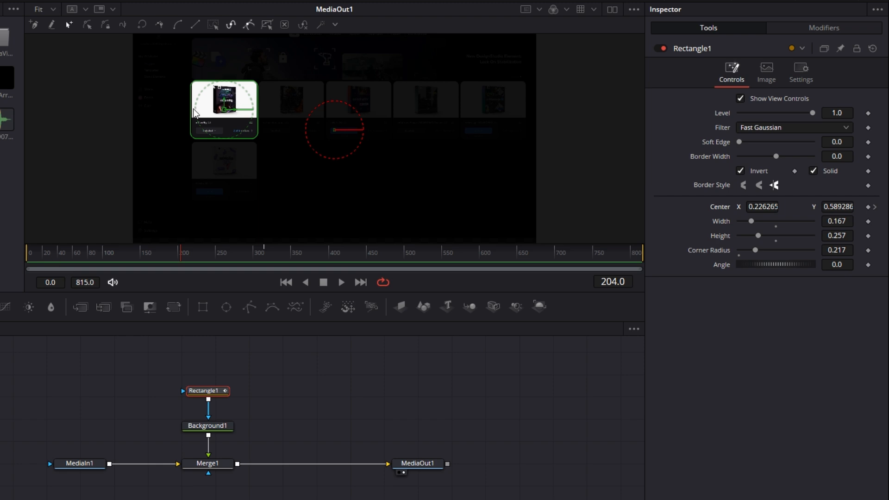
pyautogui.click(43, 254)
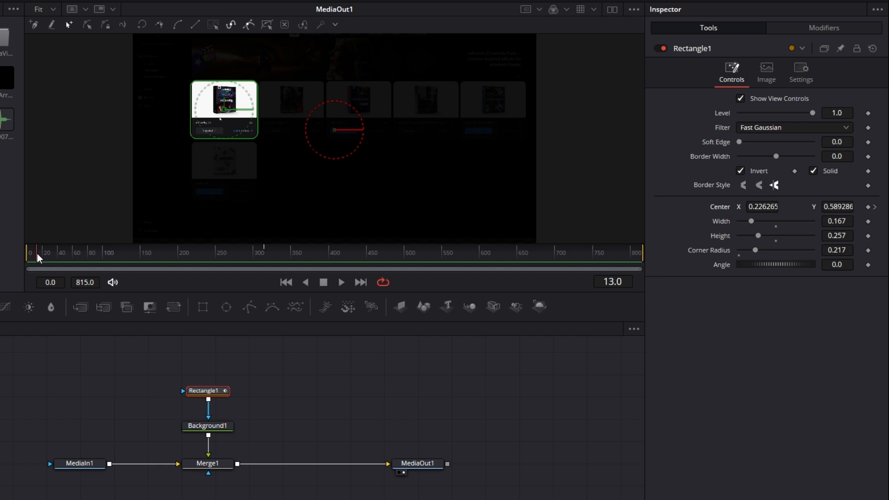
pyautogui.click(34, 254)
pyautogui.click(868, 113)
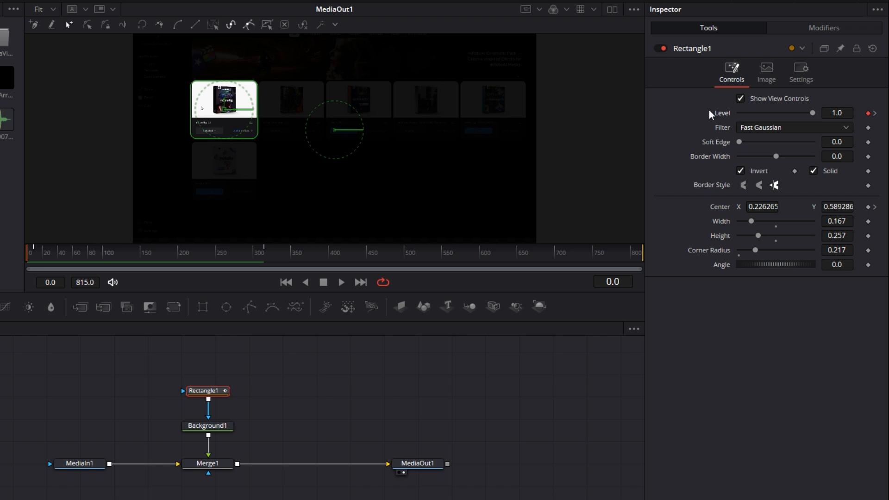
pyautogui.press('space')
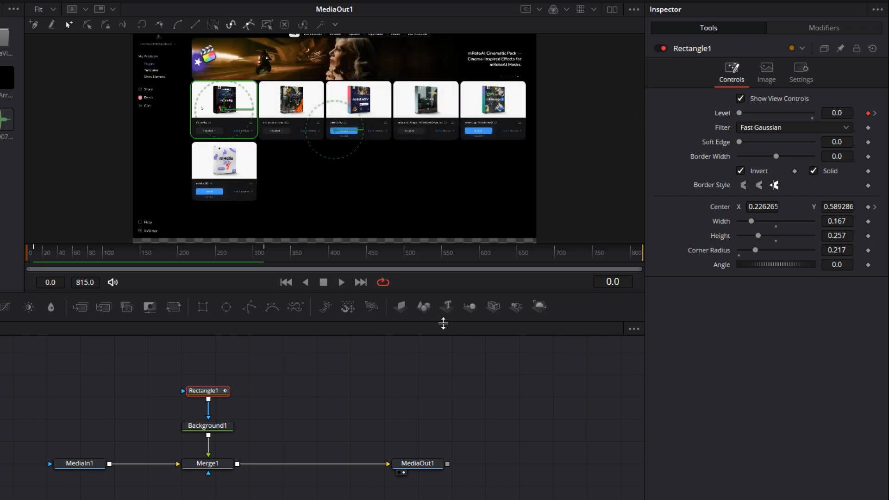
pyautogui.press('space')
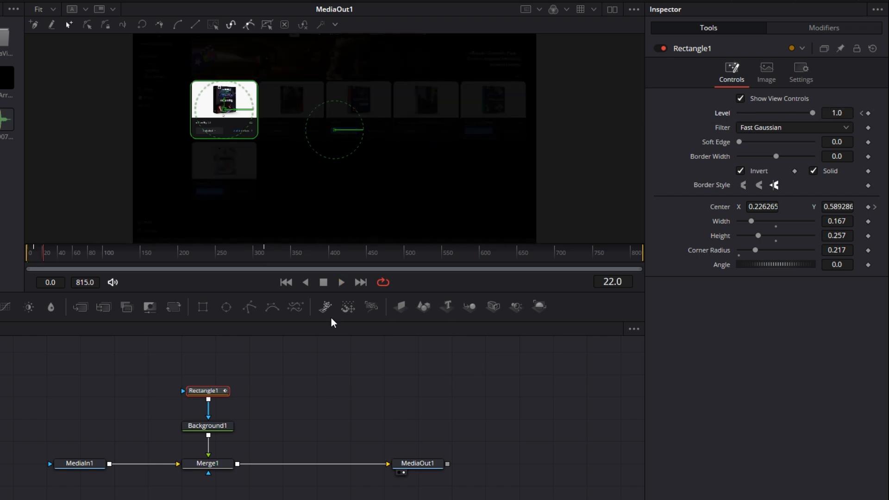
pyautogui.click(32, 248)
pyautogui.press('space')
pyautogui.press('space')
# - Keyframe the rectangle mask's Center at frame 331, shifting its X position onto the second product card, and play back the move
pyautogui.moveTo(106, 258); pyautogui.dragTo(275, 256)
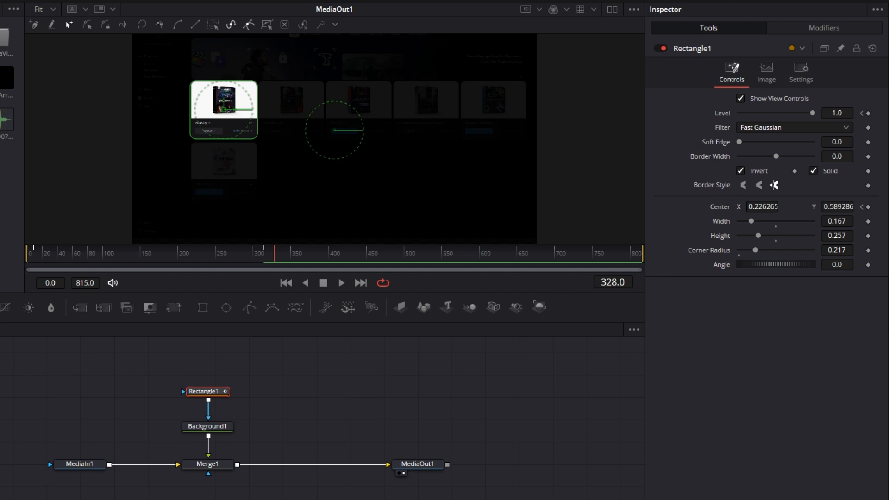
pyautogui.hotkey('shift', '4')
pyautogui.click(357, 307)
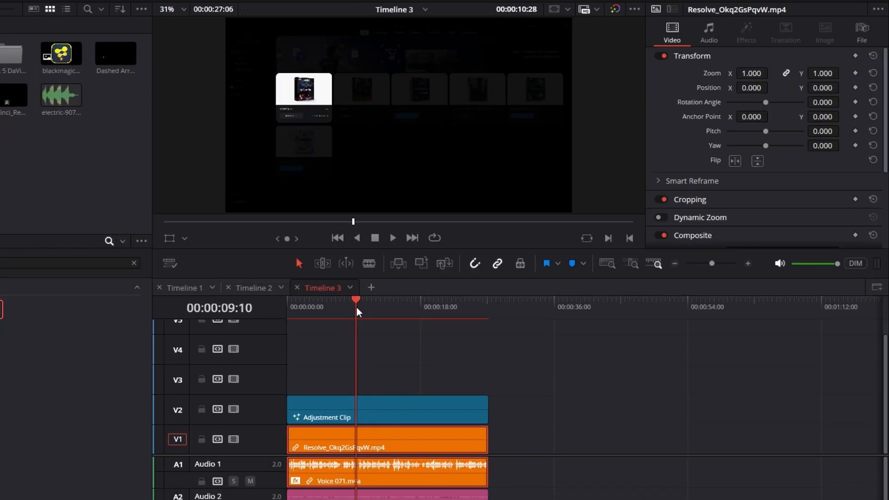
pyautogui.press('space')
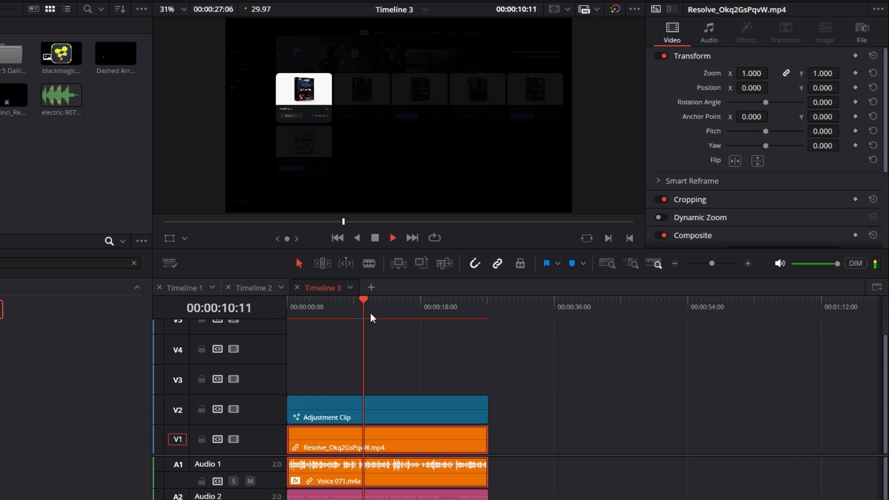
pyautogui.press('space')
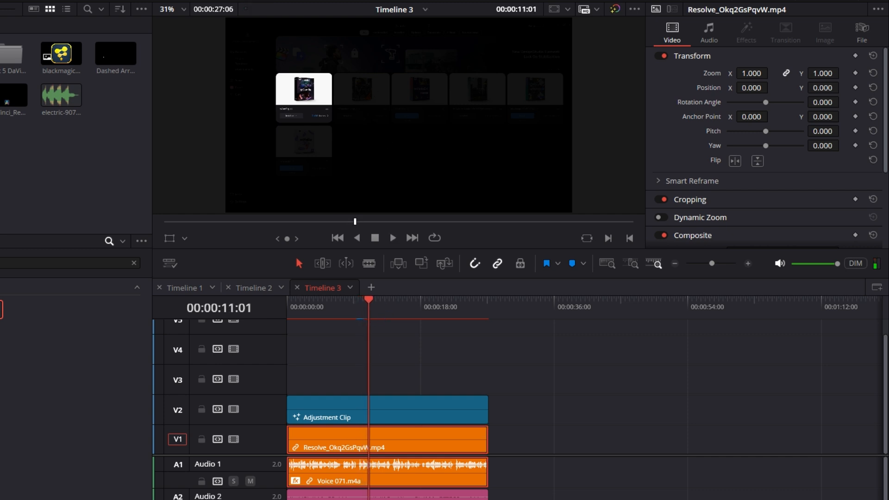
pyautogui.hotkey('shift', '5')
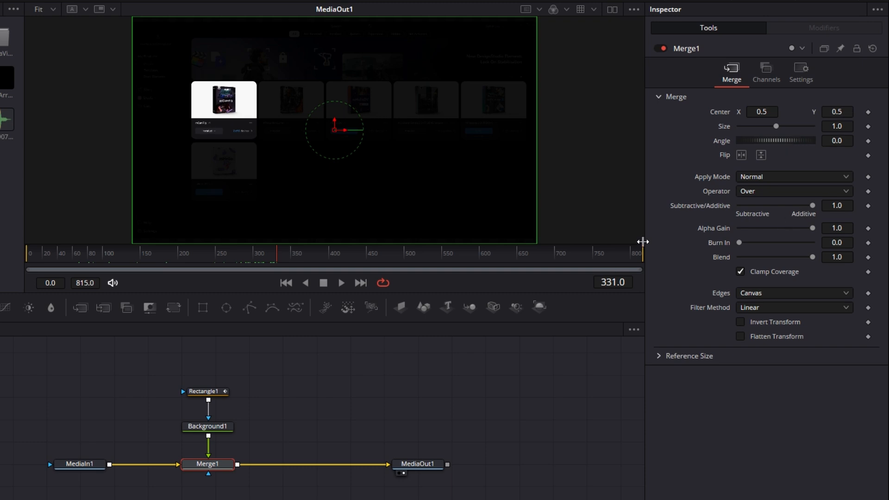
pyautogui.click(215, 392)
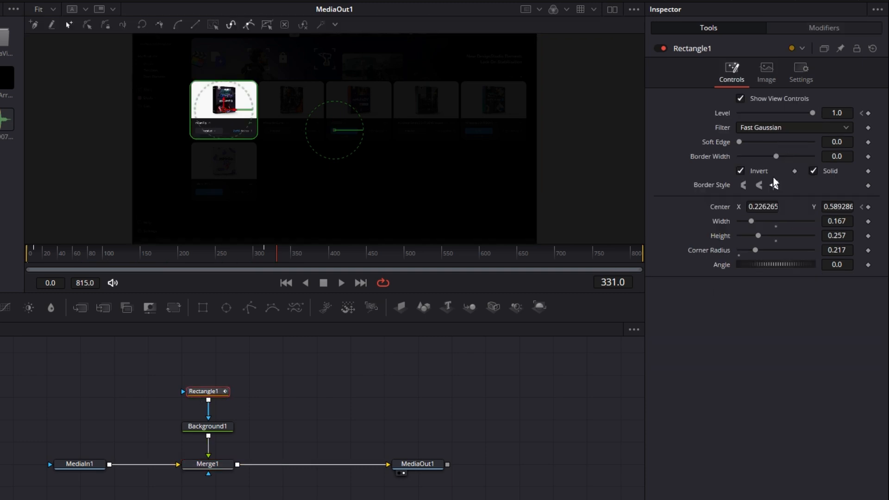
pyautogui.click(869, 207)
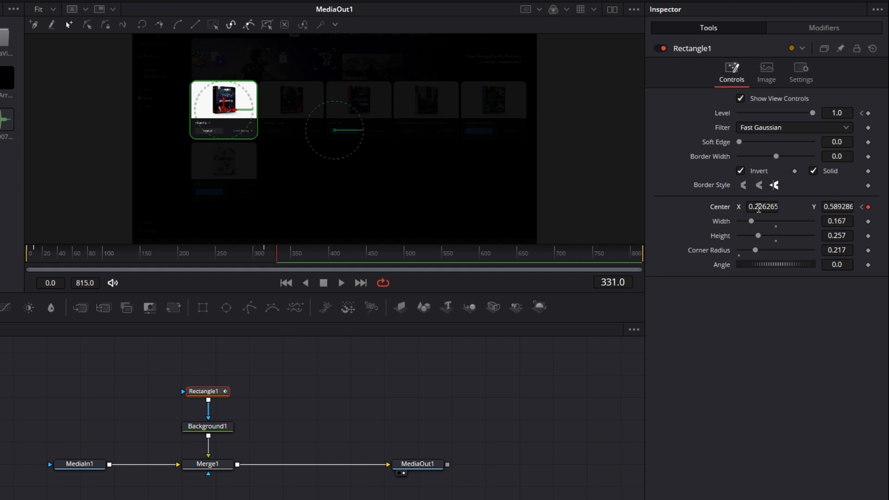
pyautogui.moveTo(755, 207); pyautogui.dragTo(797, 206)
pyautogui.click(199, 258)
pyautogui.press('space')
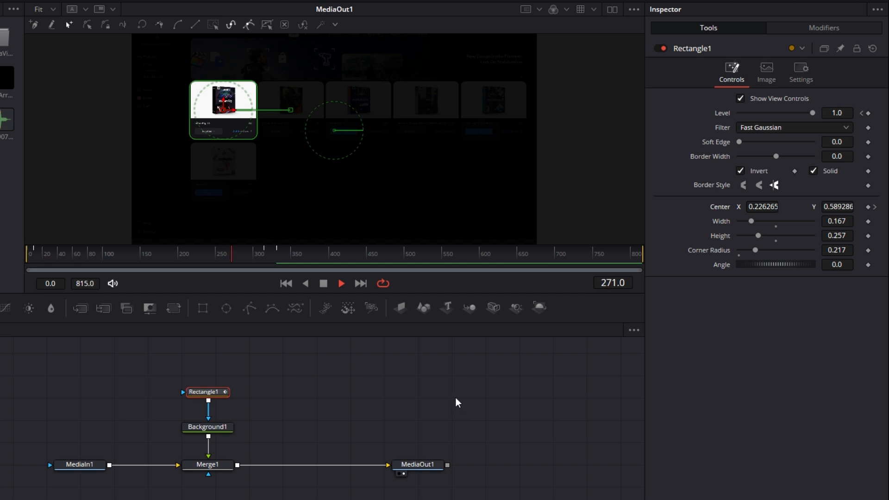
# - Keyframe the rectangle mask's Center onto the fourth card, and at frame 608 onto the second-row card with X 0.227265 and Y 0.321286
pyautogui.press('space')
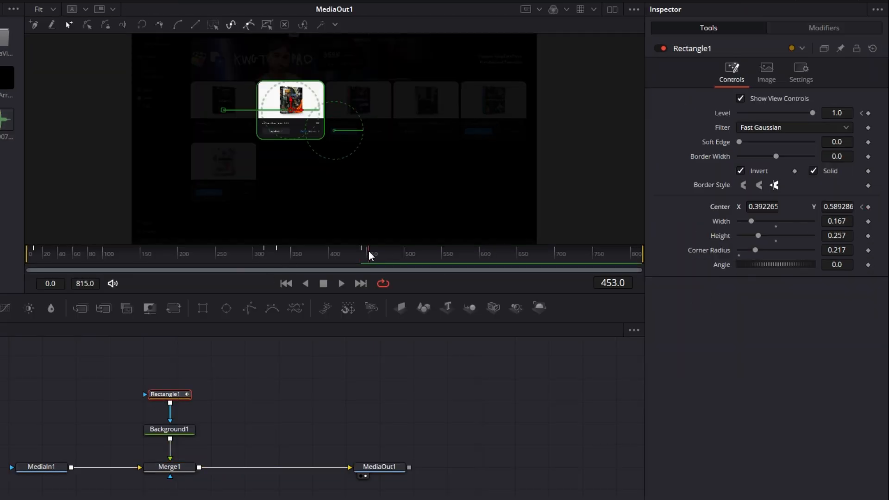
pyautogui.click(862, 206)
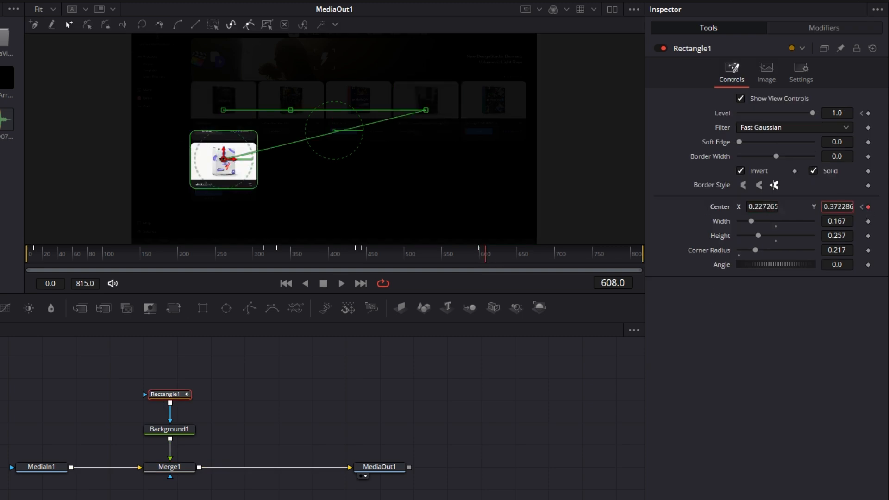
pyautogui.moveTo(838, 207); pyautogui.dragTo(814, 207)
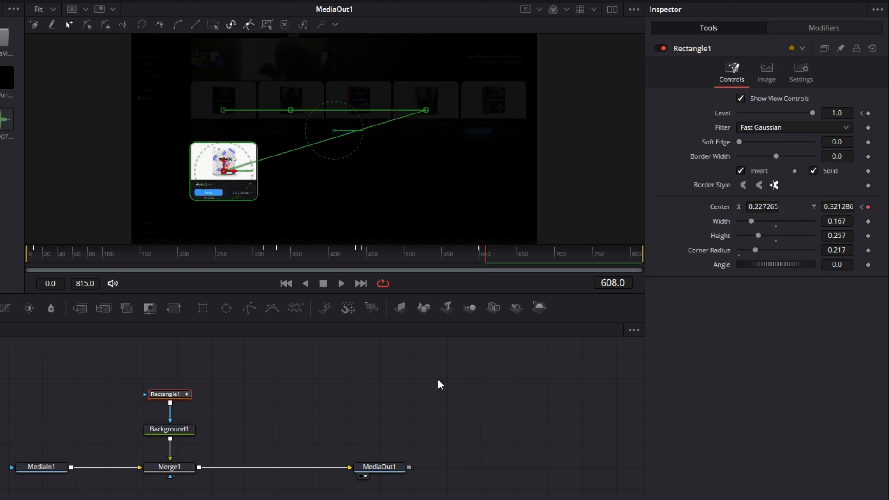
# - Preview the whole highlight animation from frame 0 in Fusion and on the edit timeline up to 00:00:22:00
pyautogui.click(314, 393)
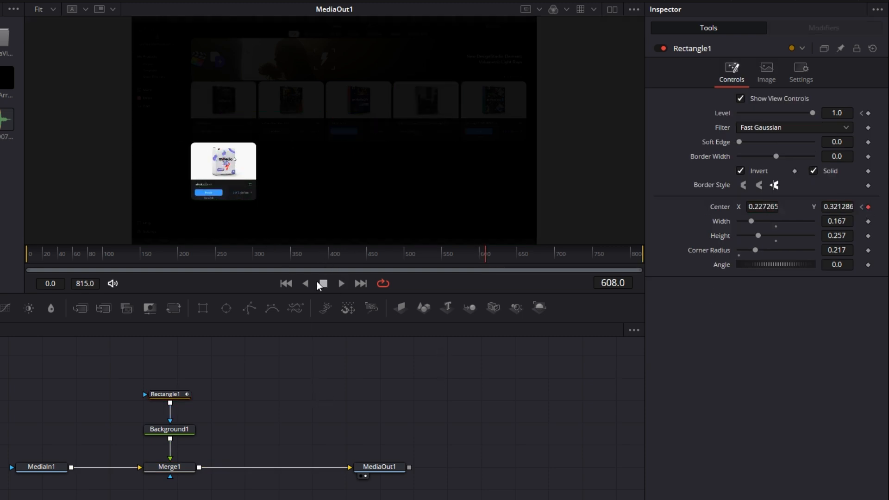
pyautogui.click(165, 395)
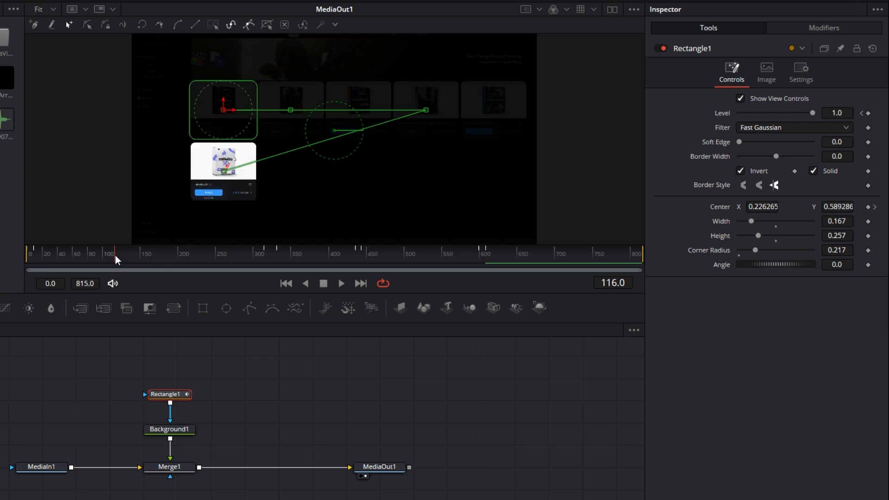
pyautogui.moveTo(119, 255); pyautogui.dragTo(26, 256)
pyautogui.press('space')
pyautogui.press('space')
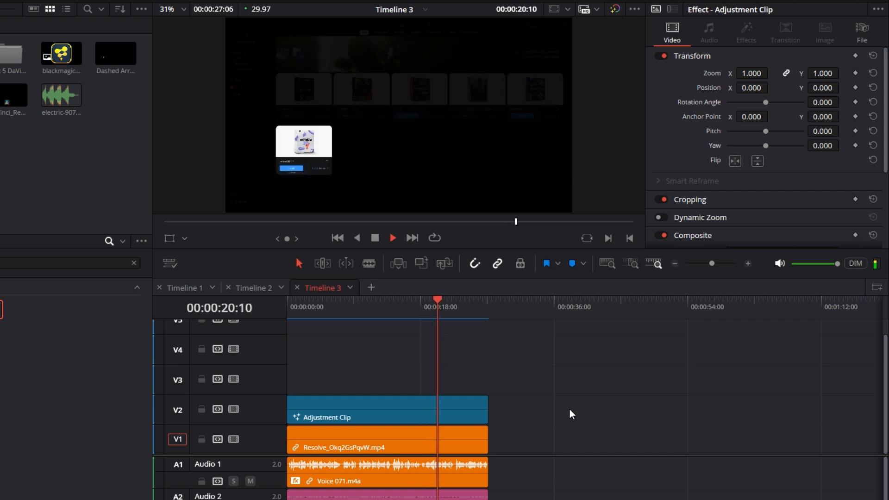
pyautogui.press('space')
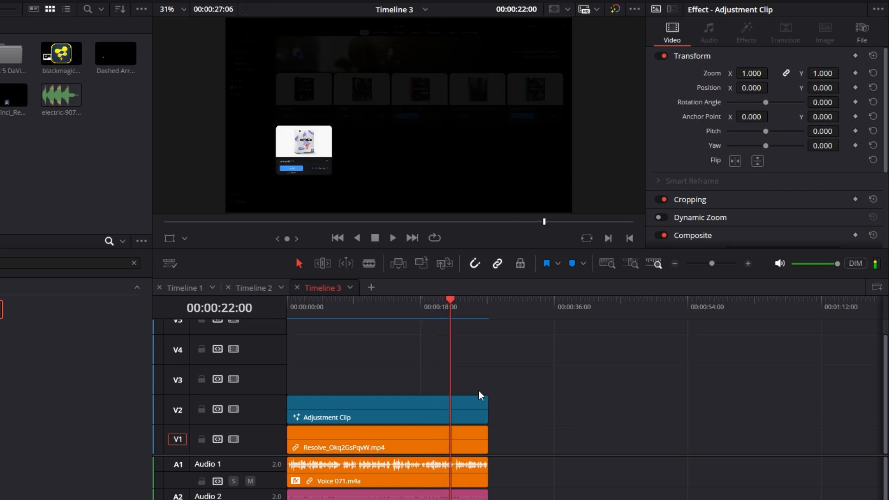
# - Reopen the V2 adjustment clip in Fusion and show the Rectangle1 mask's Center Displacement curve in the Spline editor, fitted to view
pyautogui.click(358, 409)
pyautogui.hotkey('shift', '5')
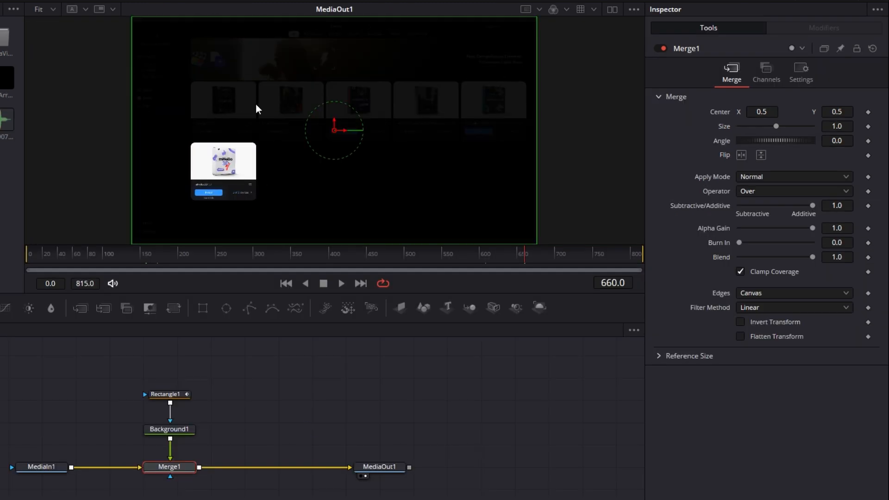
pyautogui.click(175, 394)
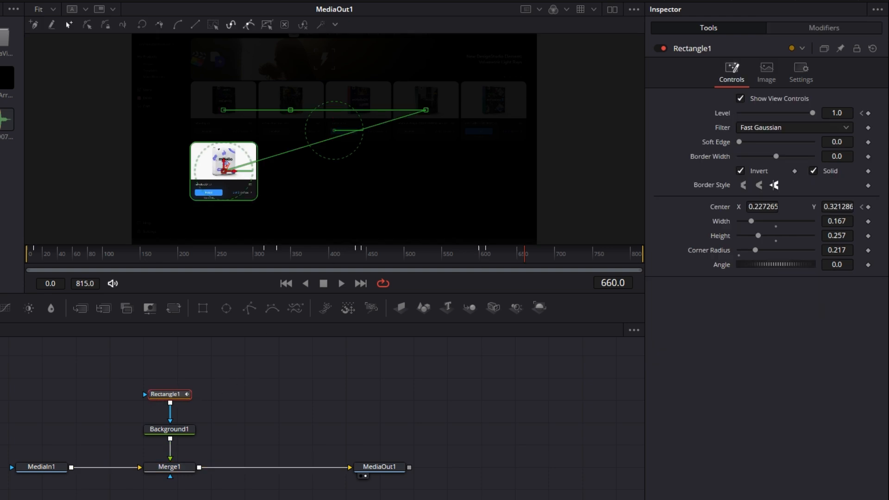
pyautogui.hotkey('shift', 'F8')
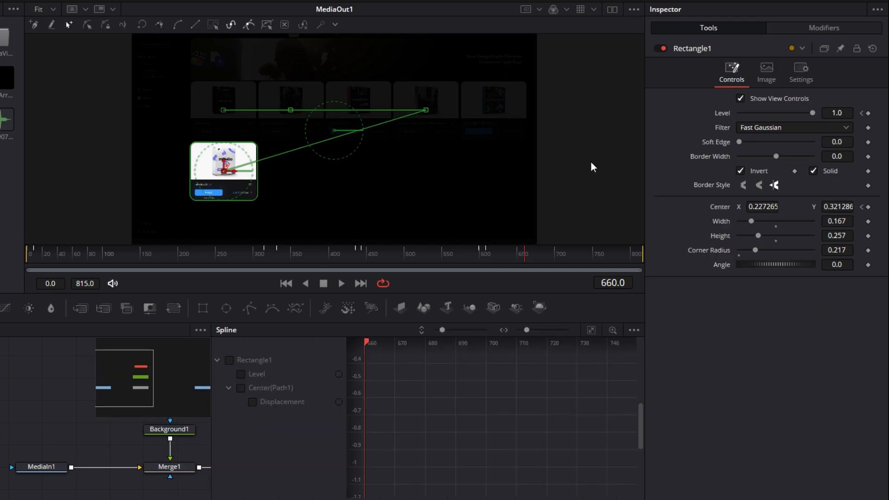
pyautogui.click(252, 402)
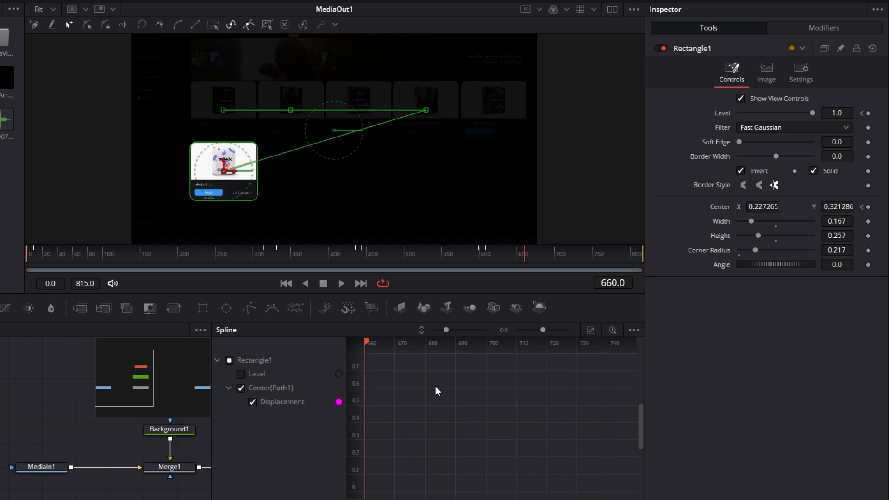
pyautogui.click(591, 330)
pyautogui.scroll(-2, 580, 411)
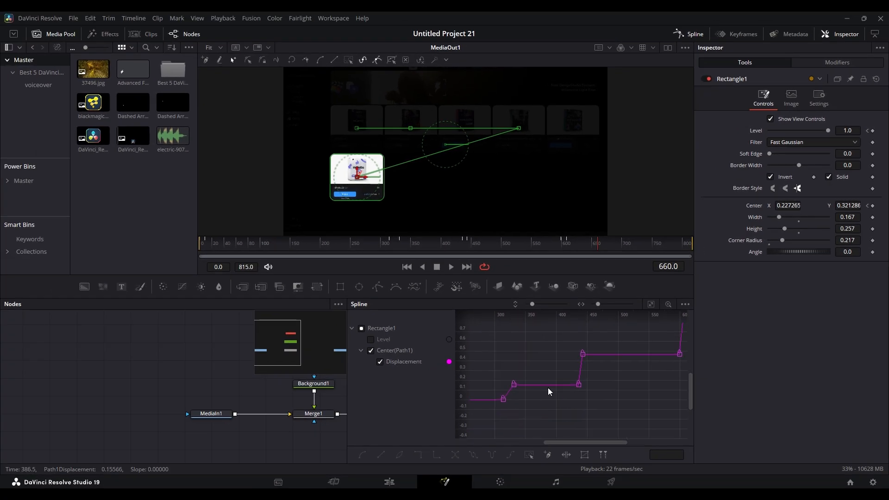
# - Smooth the keyframe pairs on the Displacement curve for each of the three moves between product cards
pyautogui.hscroll(3, 527, 410)
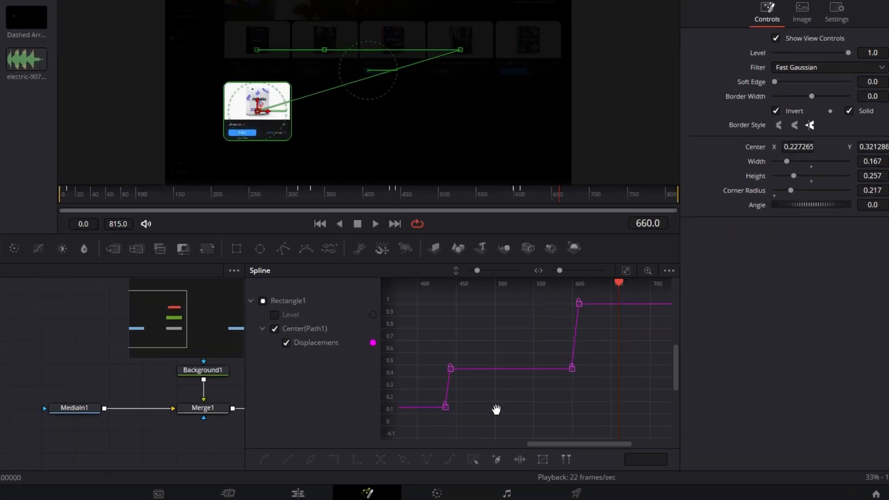
pyautogui.moveTo(461, 408); pyautogui.dragTo(645, 288)
pyautogui.moveTo(515, 401); pyautogui.dragTo(443, 347)
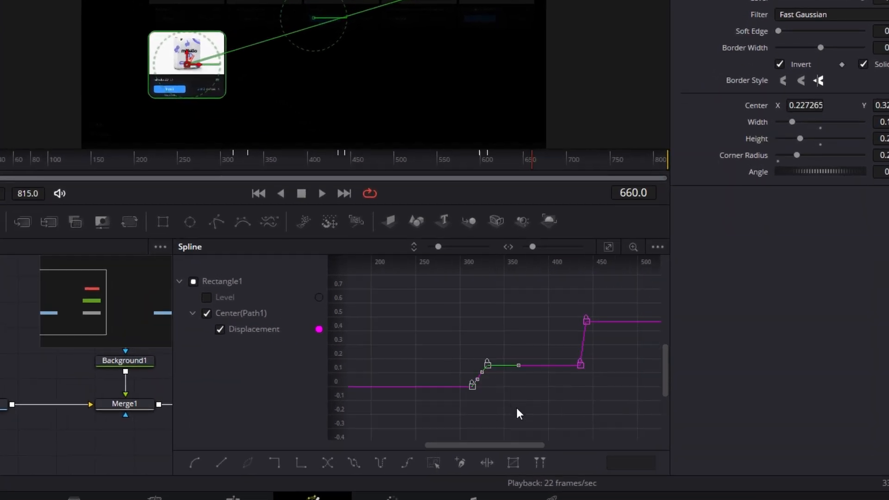
pyautogui.hscroll(2, 516, 407)
pyautogui.moveTo(560, 397); pyautogui.dragTo(500, 291)
pyautogui.moveTo(623, 374); pyautogui.dragTo(439, 279)
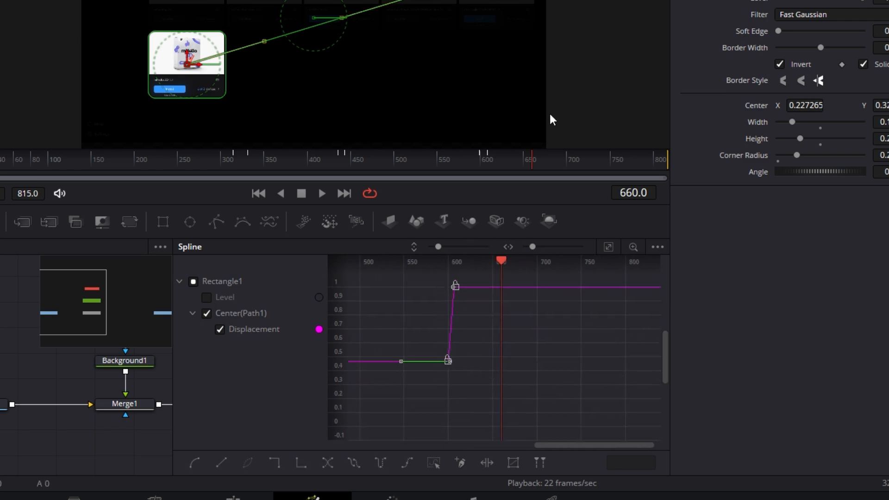
# - Play back the smoothed move from the first to the second product card, stopping at frame 331
pyautogui.click(198, 160)
pyautogui.click(207, 160)
pyautogui.press('space')
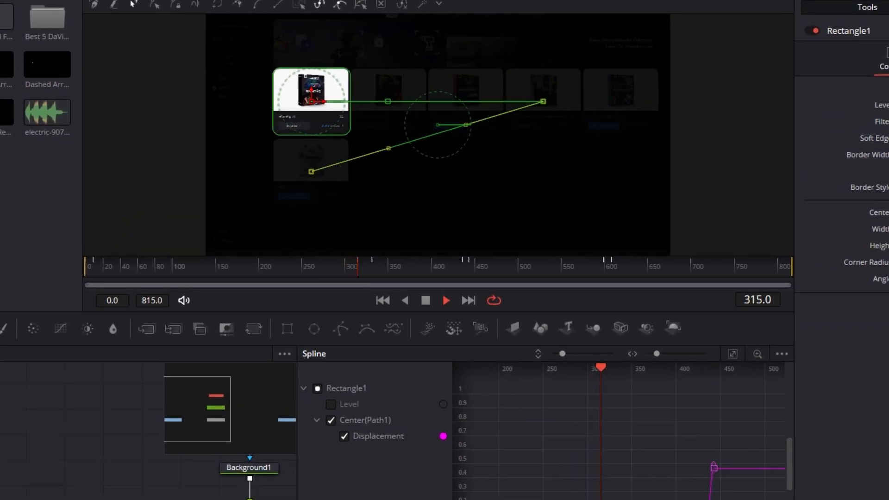
pyautogui.press('space')
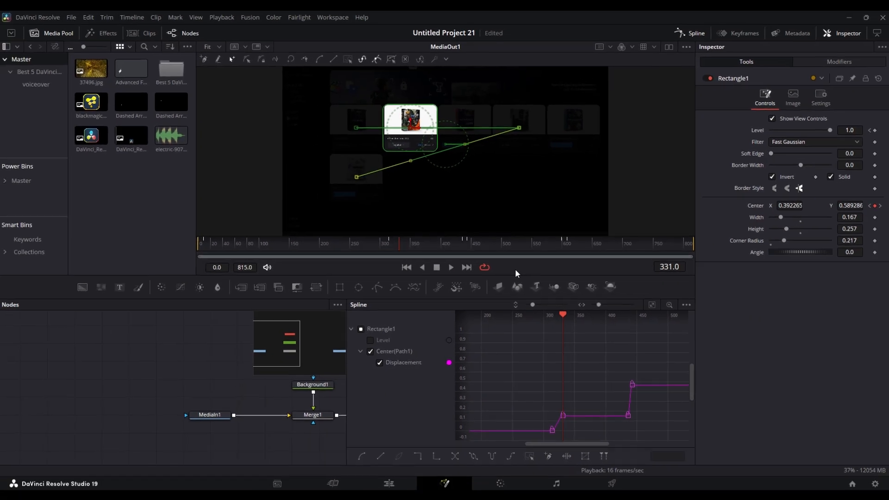
# - Enable Motion Blur on the Rectangle1 mask, close the Spline editor and return to the edit timeline
pyautogui.click(820, 99)
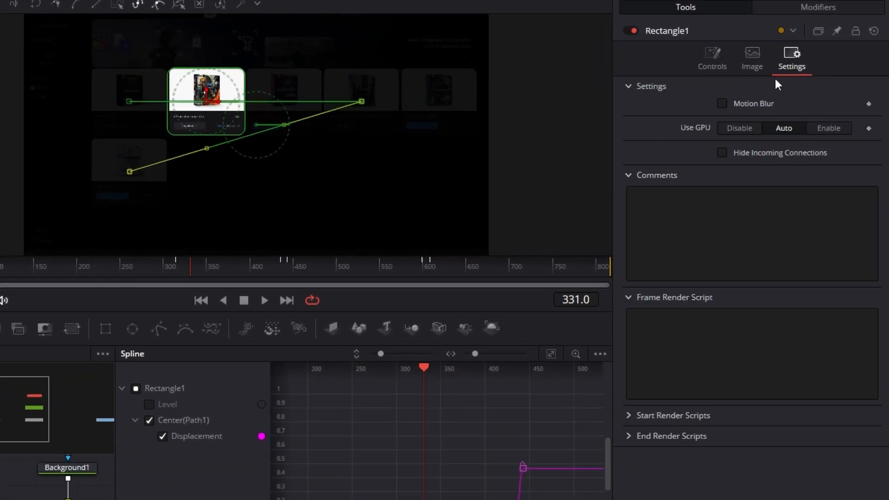
pyautogui.click(722, 104)
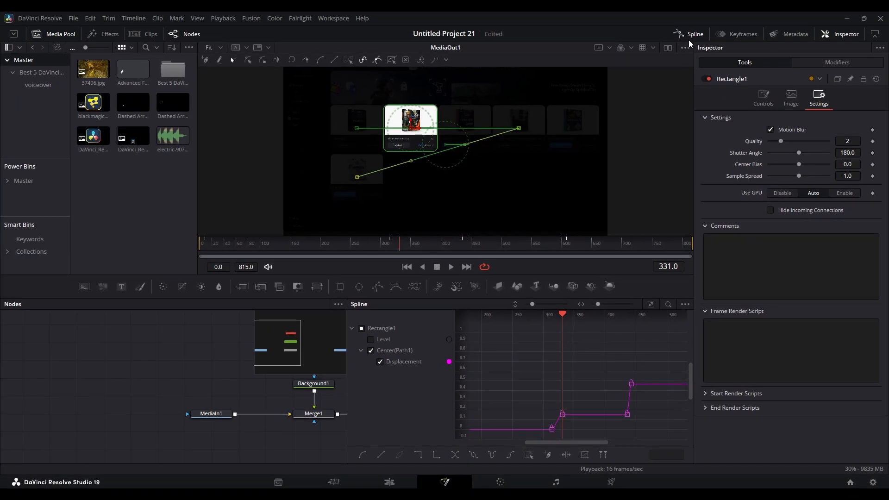
pyautogui.click(689, 36)
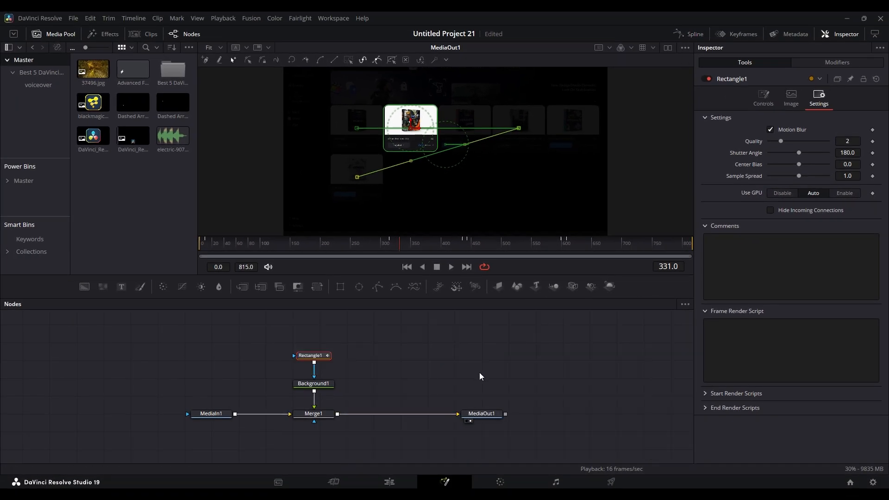
pyautogui.click(389, 482)
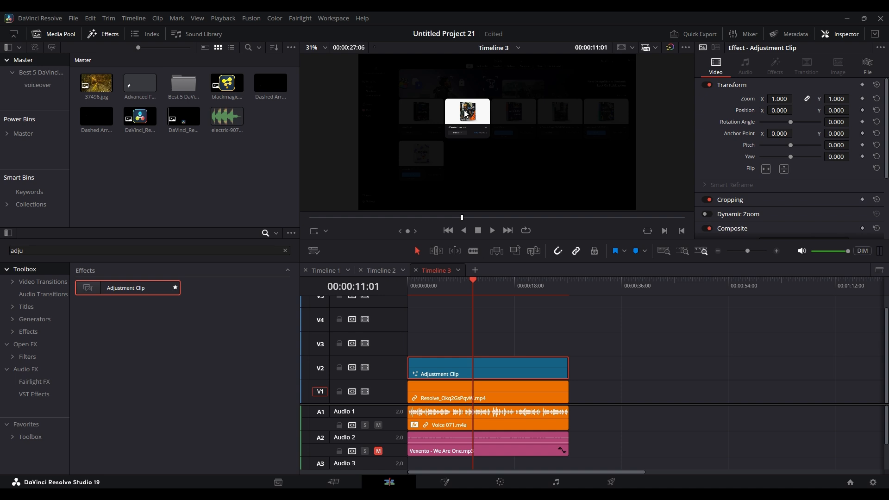
pyautogui.click(445, 481)
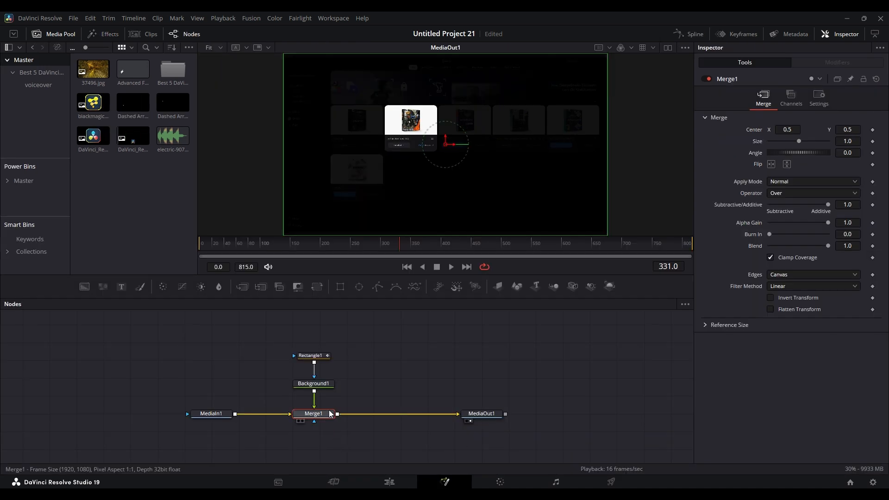
pyautogui.hotkey('shift', 'space')
pyautogui.write('trans')
pyautogui.press('Return')
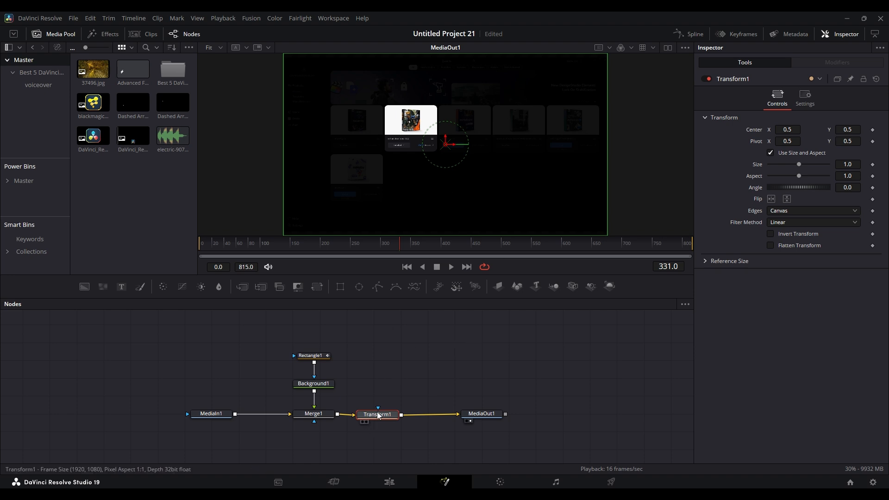
pyautogui.press('Delete')
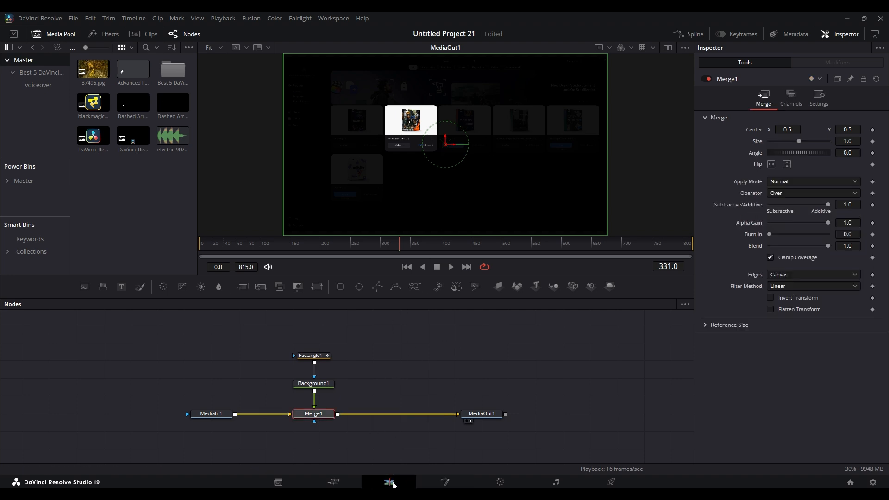
pyautogui.click(394, 484)
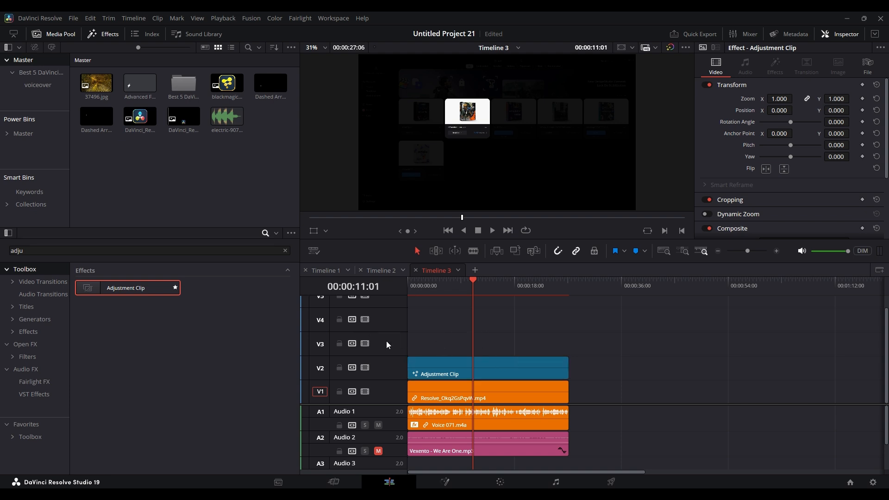
# - Add a new Adjustment Clip on track V3 at the start of the timeline and place the playhead at 00:00:03:03
pyautogui.moveTo(131, 291); pyautogui.dragTo(409, 348)
pyautogui.moveTo(422, 287); pyautogui.dragTo(408, 288)
pyautogui.click(428, 345)
pyautogui.click(425, 285)
pyautogui.click(426, 286)
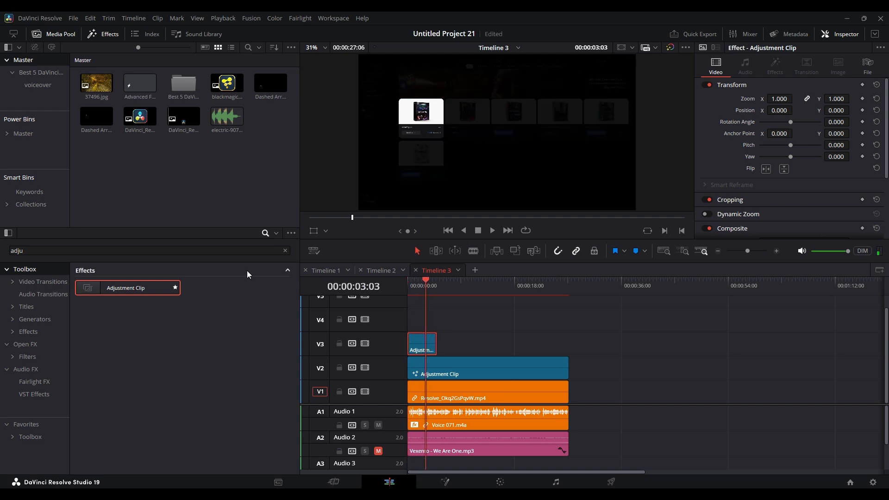
# - Find MagicZoomFREE among the favorite effects and apply it to the V3 adjustment clip
pyautogui.click(285, 250)
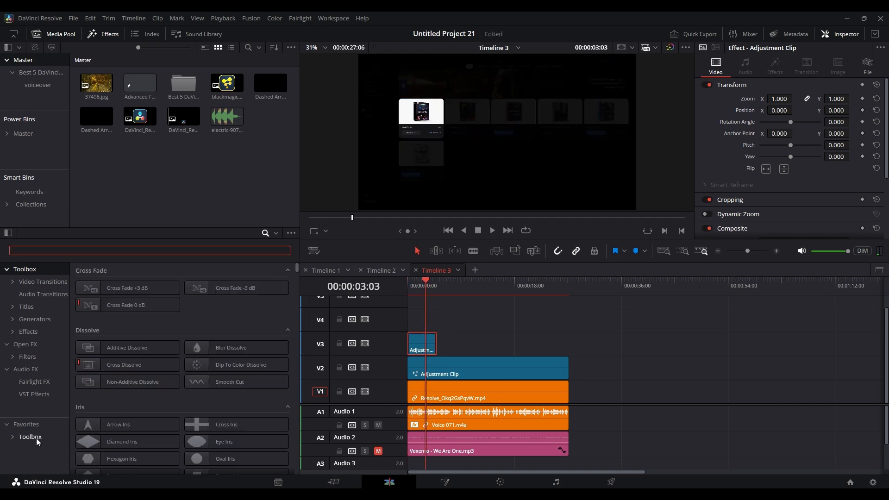
pyautogui.click(27, 424)
pyautogui.scroll(-3, 276, 395)
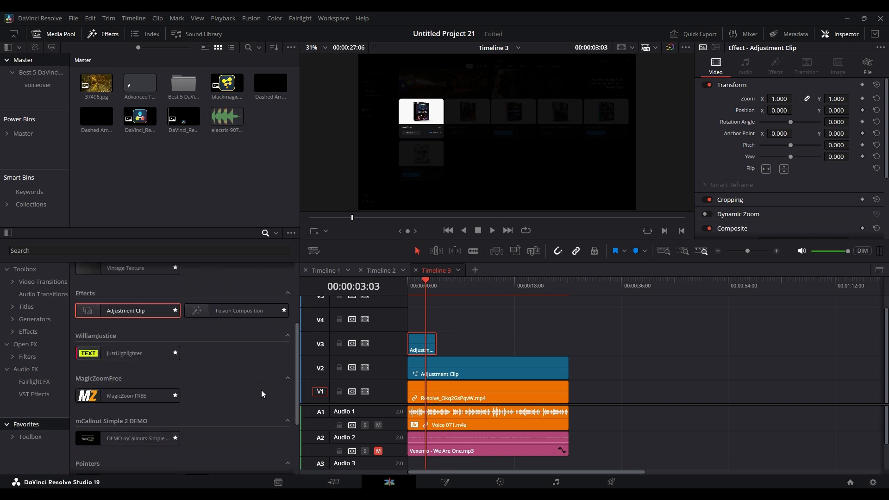
pyautogui.moveTo(105, 398); pyautogui.dragTo(424, 344)
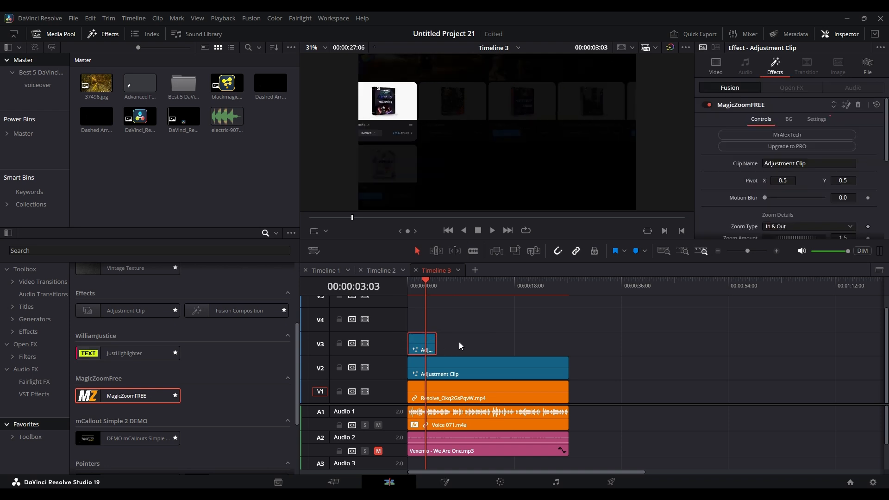
# - Play the zoom from the timeline start to 00:00:01:00 and set MagicZoomFREE's Pivot X to 0.06
pyautogui.moveTo(431, 288); pyautogui.dragTo(375, 281)
pyautogui.scroll(6, 452, 315)
pyautogui.scroll(3, 452, 315)
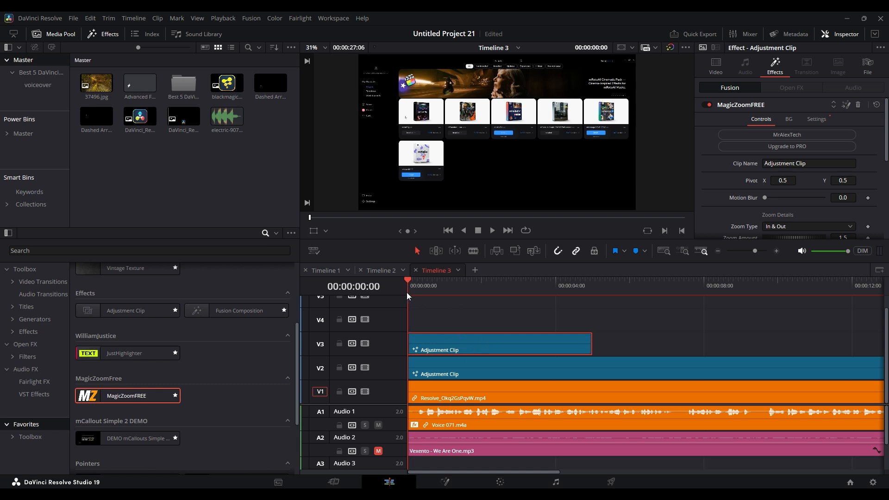
pyautogui.press('space')
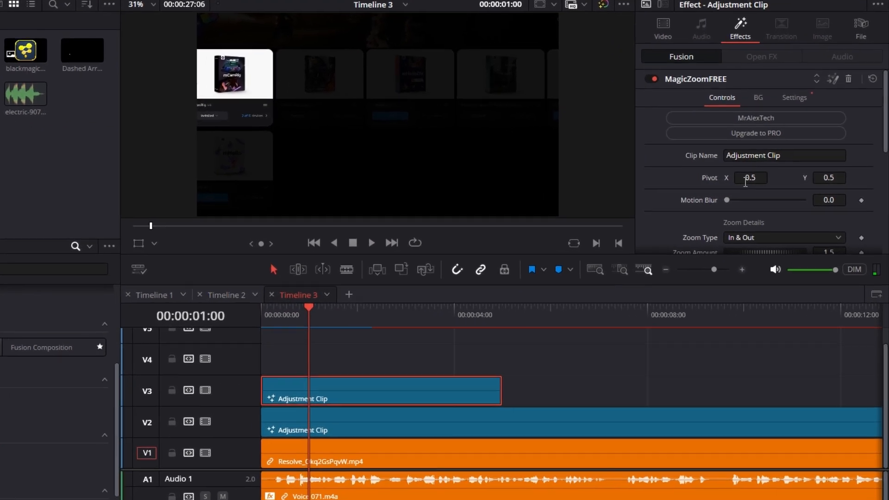
pyautogui.moveTo(749, 178)
pyautogui.mouseDown()
pyautogui.moveTo(725, 178)
pyautogui.moveTo(754, 182)
pyautogui.mouseUp()
pyautogui.scroll(-2, 665, 211)
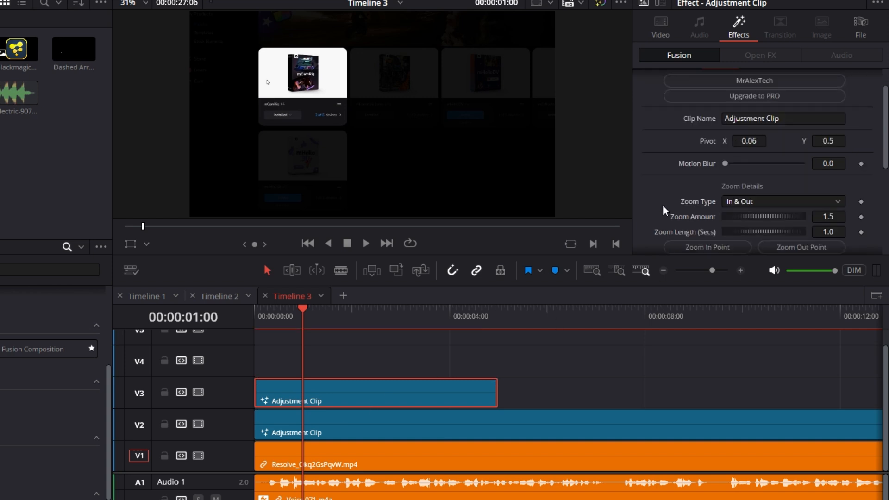
# - Set MagicZoomFREE's Zoom Amount to 1.3 and play the zoom from the start of the timeline
pyautogui.scroll(-2, 666, 211)
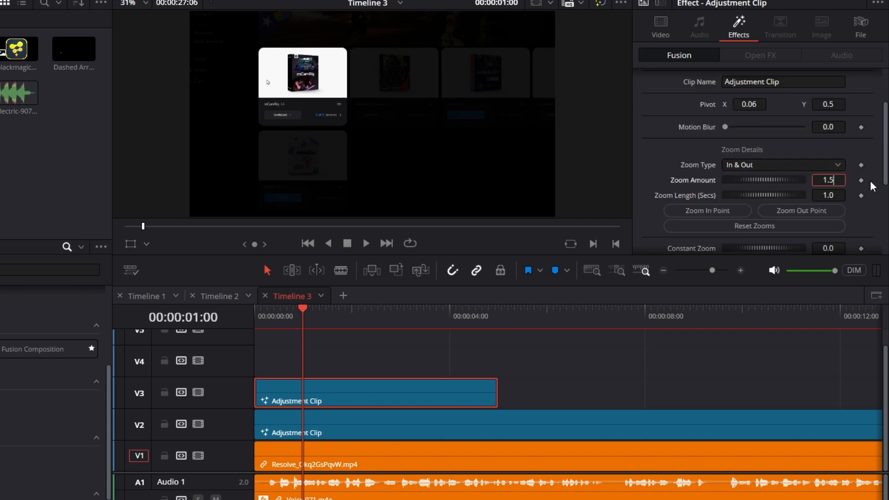
pyautogui.press('Tab')
pyautogui.click(303, 315)
pyautogui.press('Home')
pyautogui.press('space')
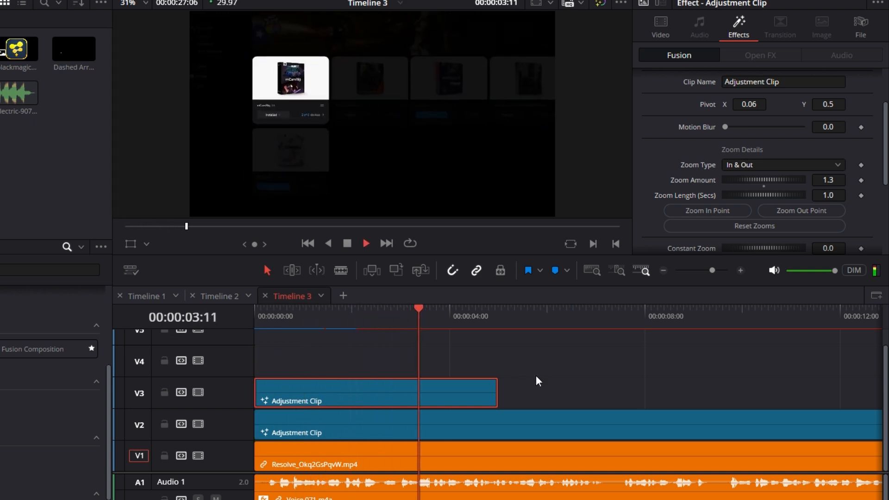
# - Extend the end of the V3 adjustment clip to about 7 seconds and play back the zoom-out
pyautogui.press('space')
pyautogui.moveTo(497, 393); pyautogui.dragTo(602, 388)
pyautogui.press('space')
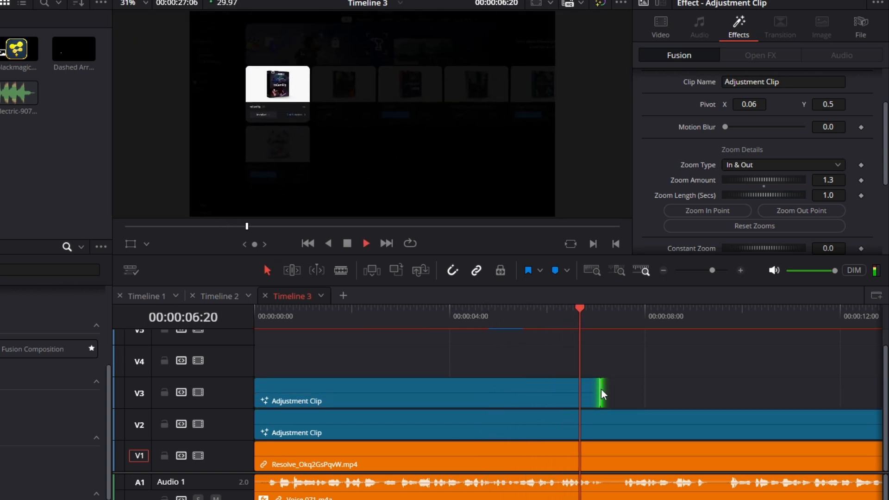
# - Extend the end of the V3 adjustment clip to about 10 seconds and play back the zoom-out up to 00:00:11:14
pyautogui.scroll(-4, 627, 386)
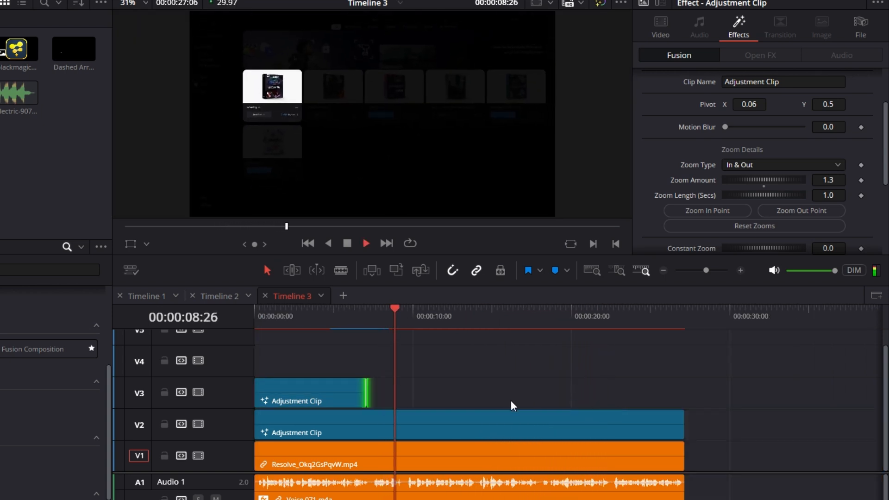
pyautogui.press('space')
pyautogui.moveTo(366, 391); pyautogui.dragTo(414, 391)
pyautogui.moveTo(270, 321); pyautogui.dragTo(382, 326)
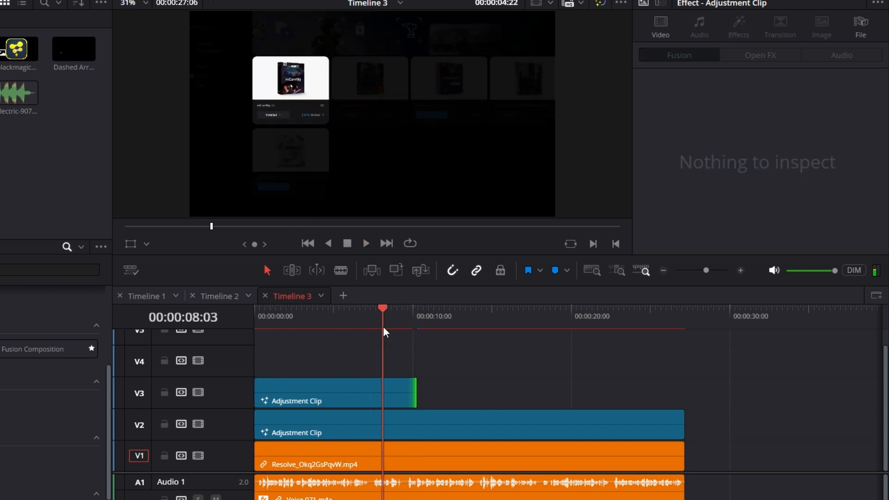
pyautogui.press('space')
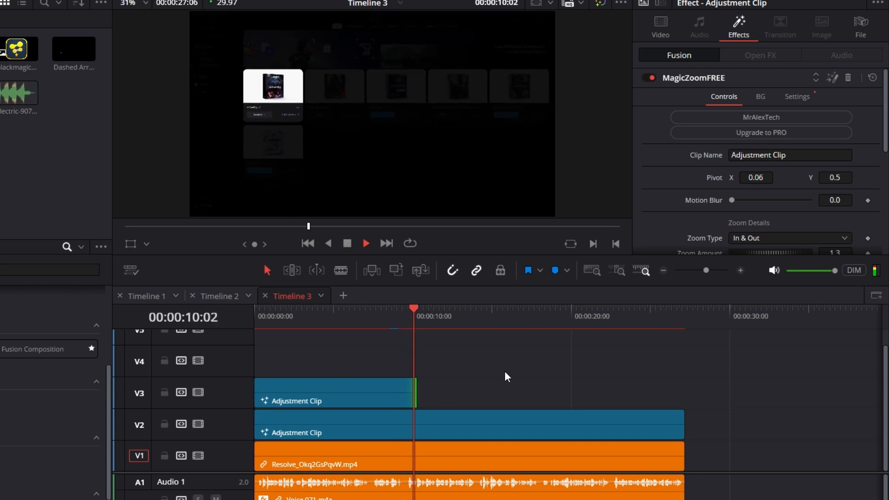
pyautogui.press('space')
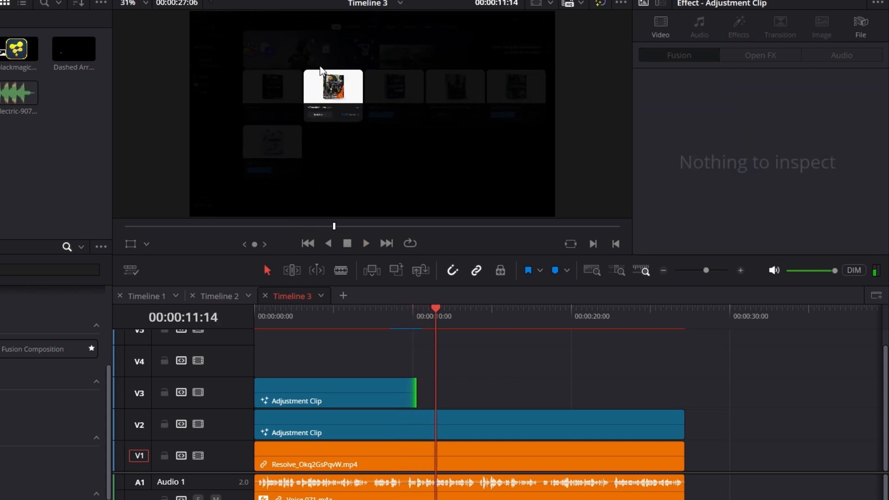
# - Place a copy of the V3 adjustment clip at 00:00:11:14, trim its end to just before 00:00:15:10, and play it back
pyautogui.moveTo(298, 402); pyautogui.dragTo(465, 396)
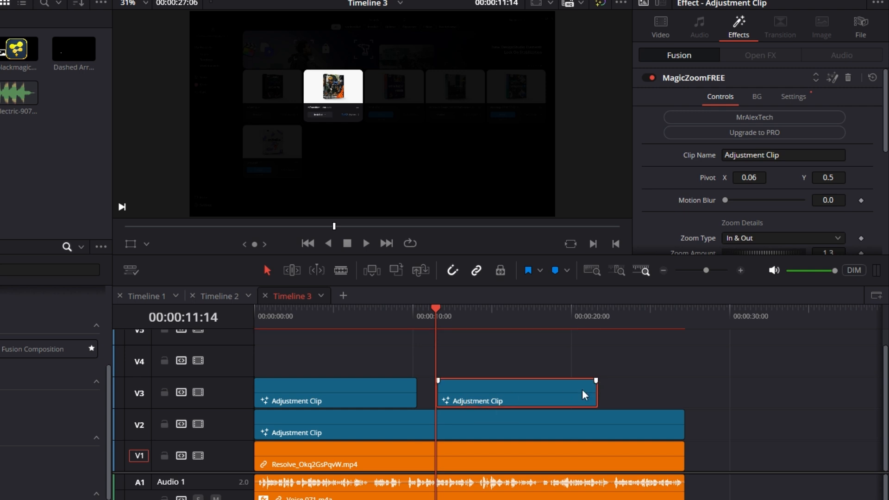
pyautogui.press('space')
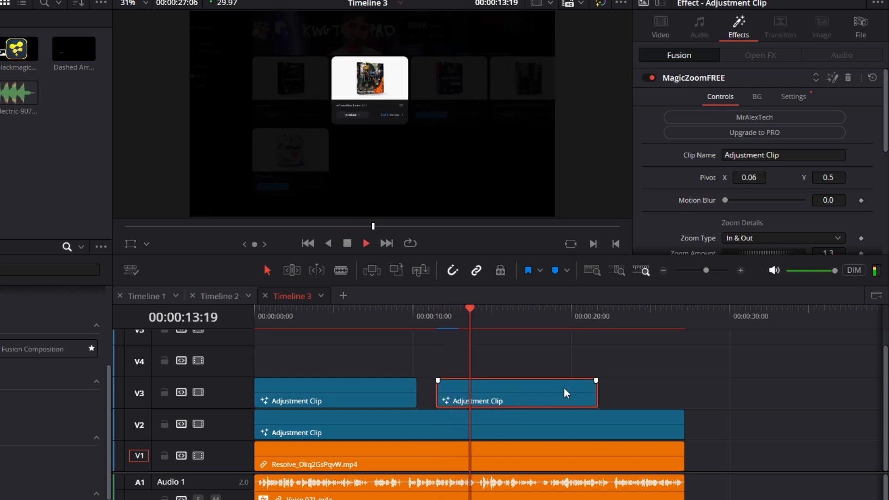
pyautogui.press('space')
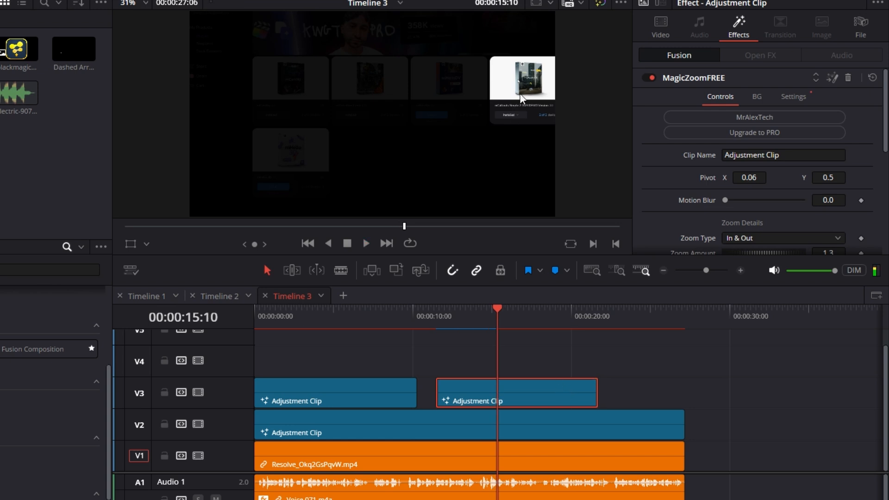
pyautogui.moveTo(598, 392); pyautogui.dragTo(487, 392)
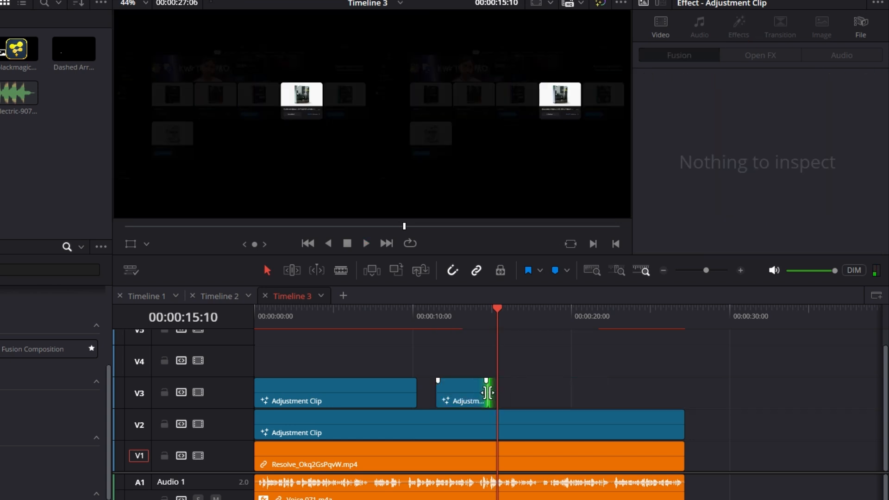
pyautogui.click(448, 312)
pyautogui.press('space')
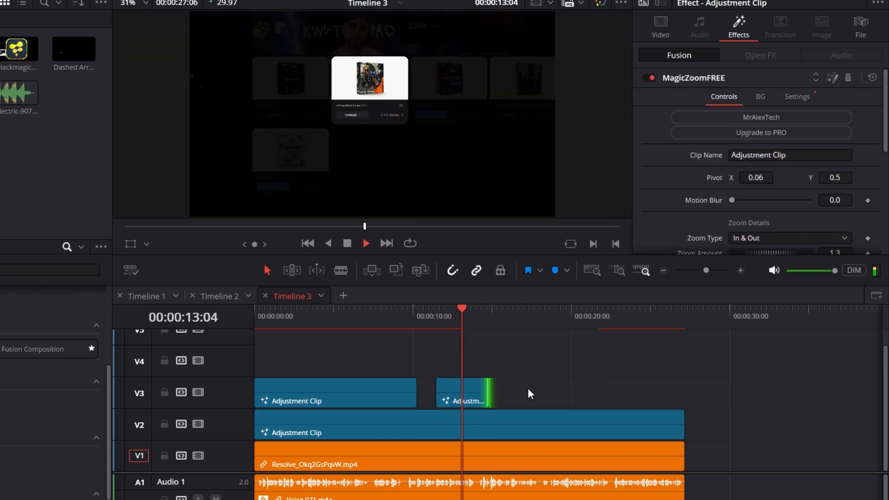
# - Place a copy of the shortened V3 adjustment clip at 00:00:15:10 and play into its zoom
pyautogui.moveTo(456, 389); pyautogui.dragTo(517, 389)
pyautogui.press('space')
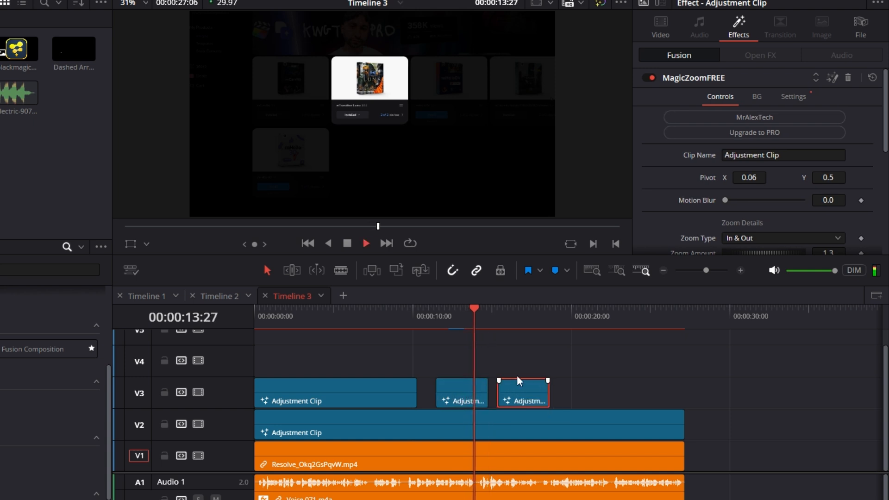
pyautogui.press('space')
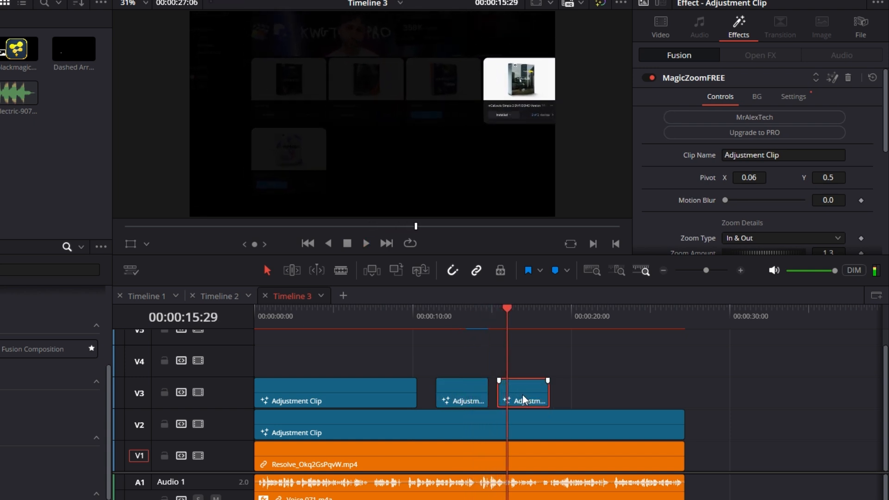
# - Set MagicZoomFREE's Pivot X to 1.076 on the third V3 adjustment clip and play its zoom through to 00:00:19:16
pyautogui.moveTo(743, 177)
pyautogui.mouseDown()
pyautogui.moveTo(691, 177)
pyautogui.moveTo(761, 178)
pyautogui.moveTo(744, 181)
pyautogui.mouseUp()
pyautogui.click(489, 319)
pyautogui.press('space')
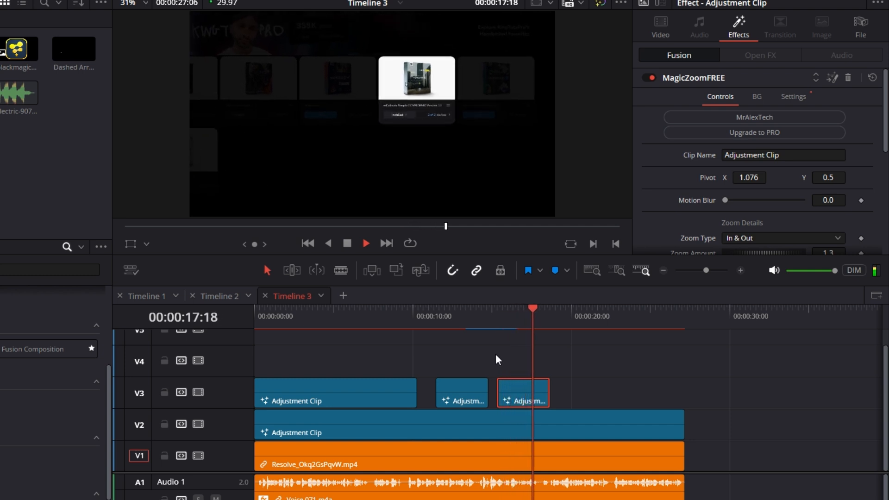
pyautogui.press('space')
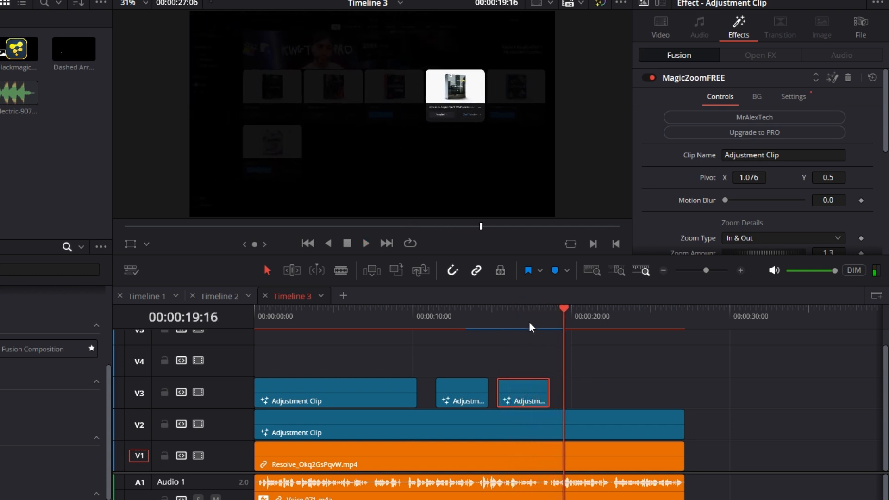
pyautogui.click(512, 346)
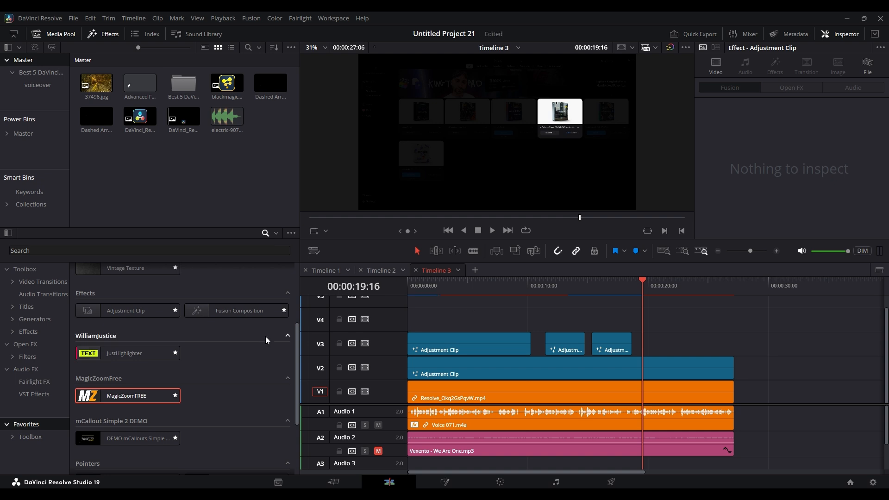
# - Add an adjustment clip on V4, extend it over the full length of the recording, and open it in Fusion
pyautogui.moveTo(128, 311); pyautogui.dragTo(412, 325)
pyautogui.moveTo(465, 320); pyautogui.dragTo(728, 319)
pyautogui.click(458, 483)
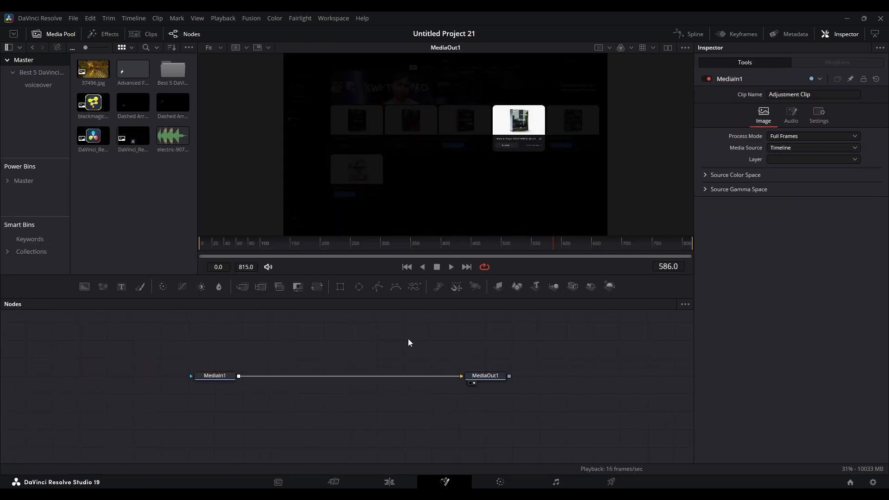
# - Insert a Camera Shake node between MediaIn1 and MediaOut1 and space it away from MediaIn1
pyautogui.click(216, 378)
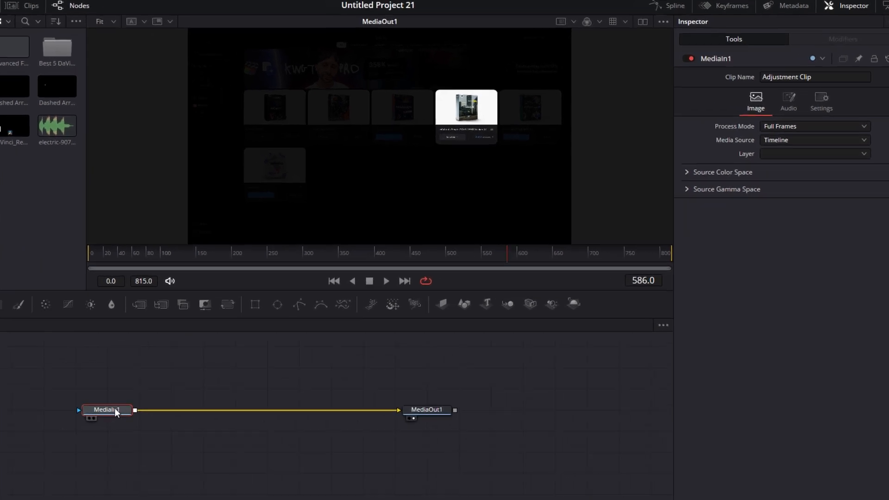
pyautogui.hotkey('shift', 'space')
pyautogui.write('trans')
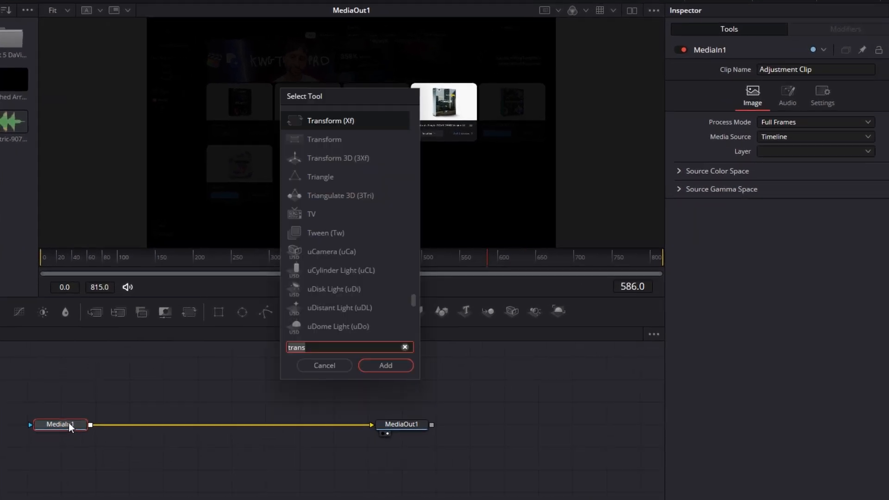
pyautogui.hotkey('ctrl', 'a')
pyautogui.write('cam')
pyautogui.press('Return')
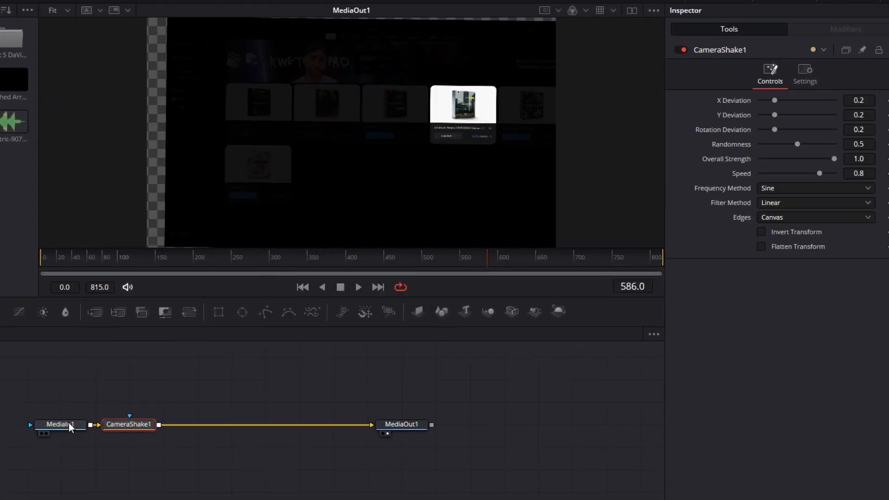
pyautogui.moveTo(147, 431); pyautogui.dragTo(181, 431)
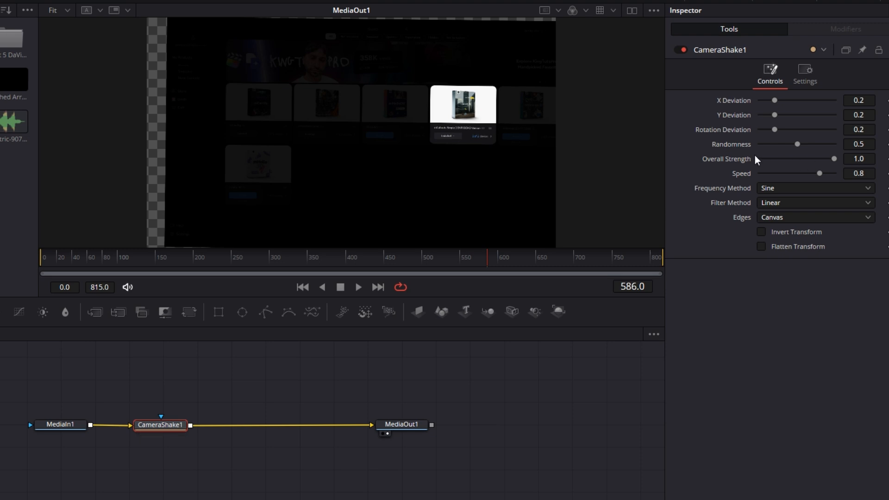
# - Set the camera shake's Overall Strength to 0.009 and Speed to 0.013, and play back the composition
pyautogui.moveTo(820, 174); pyautogui.dragTo(690, 178)
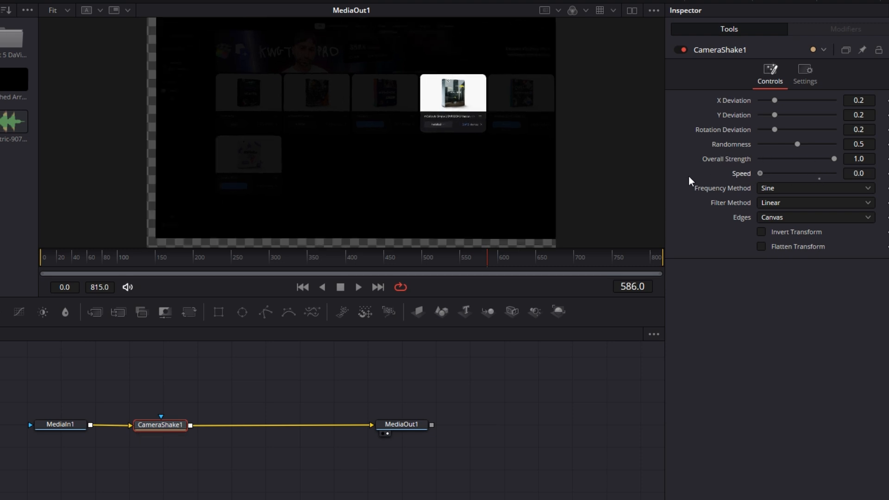
pyautogui.moveTo(841, 161); pyautogui.dragTo(680, 177)
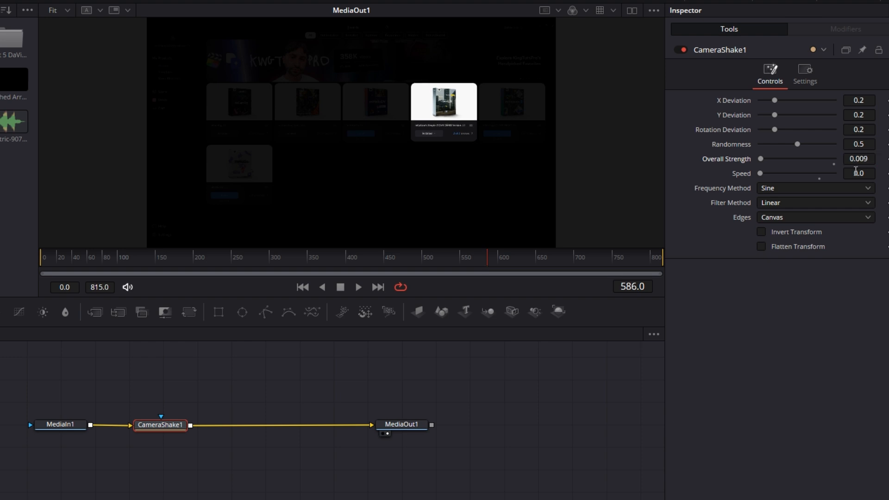
pyautogui.press('space')
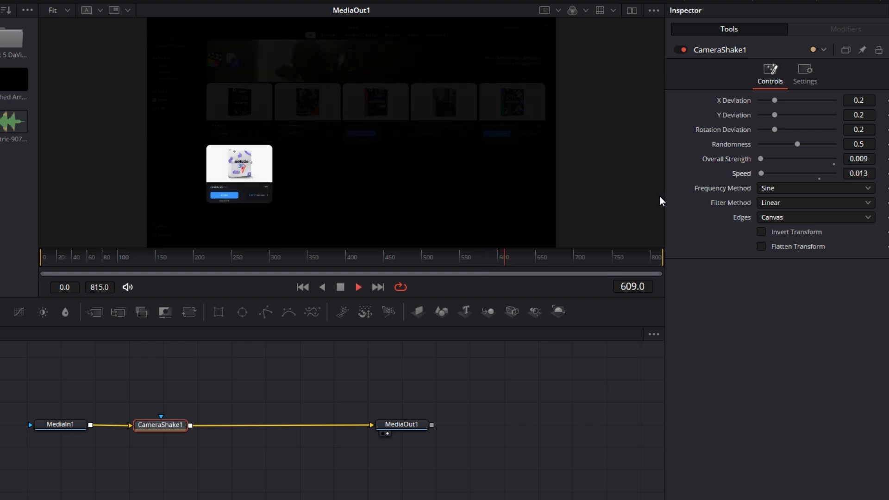